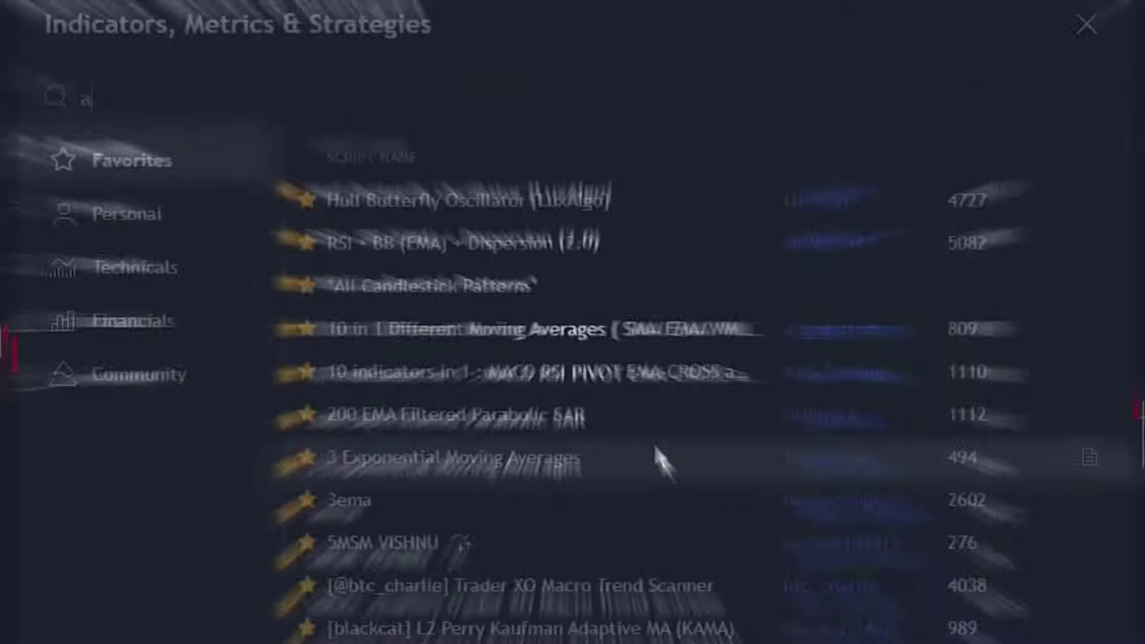
- Search 'atr BRE' and add ATR Breakouts to the EURUSD 5m chart
{"action": "type", "text": "BRE"}
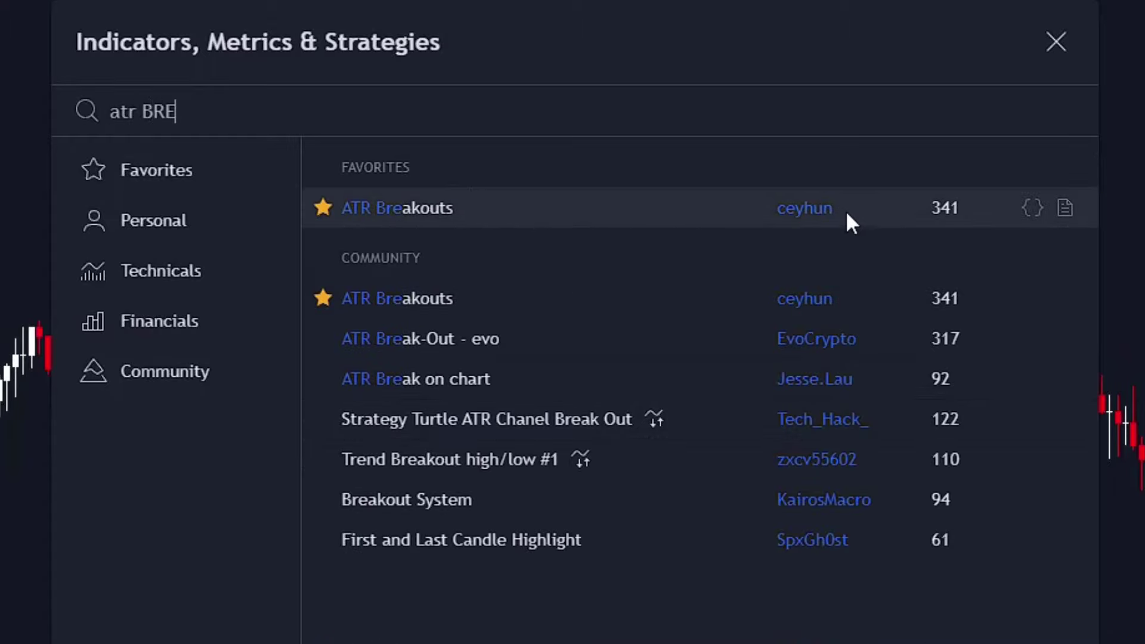
{"action": "left_click", "coordinate": [551, 203]}
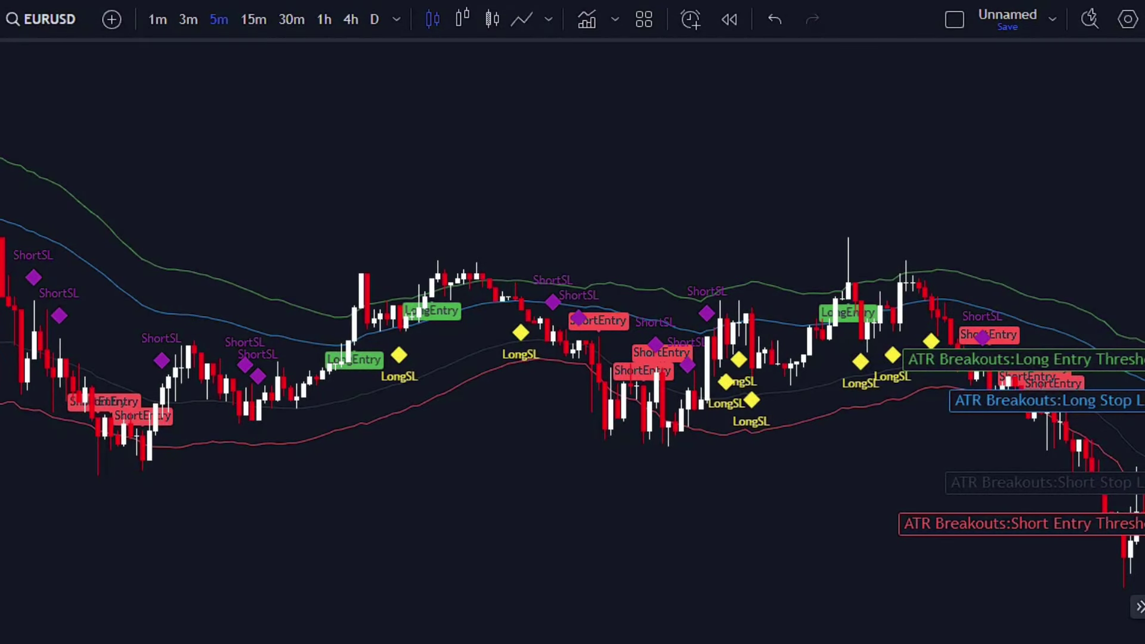
- Set the ATR Breakouts Length to 45 and Atr Length to 21
{"action": "double_click", "coordinate": [468, 382]}
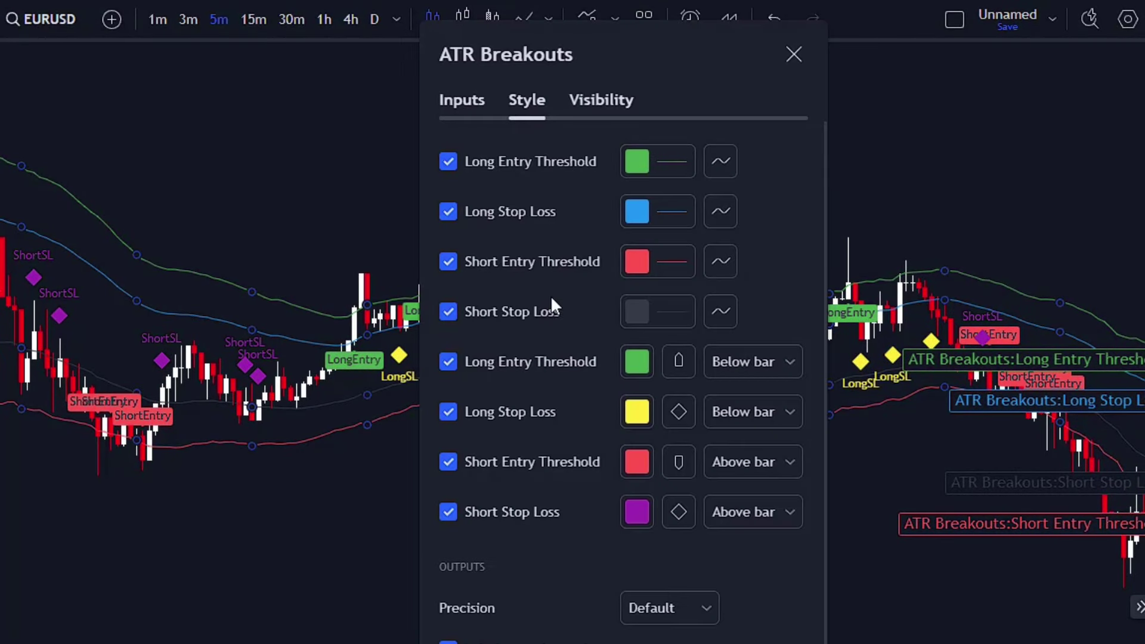
{"action": "left_click", "coordinate": [463, 99]}
{"action": "left_click_drag", "start_coordinate": [634, 77], "coordinate": [628, 210]}
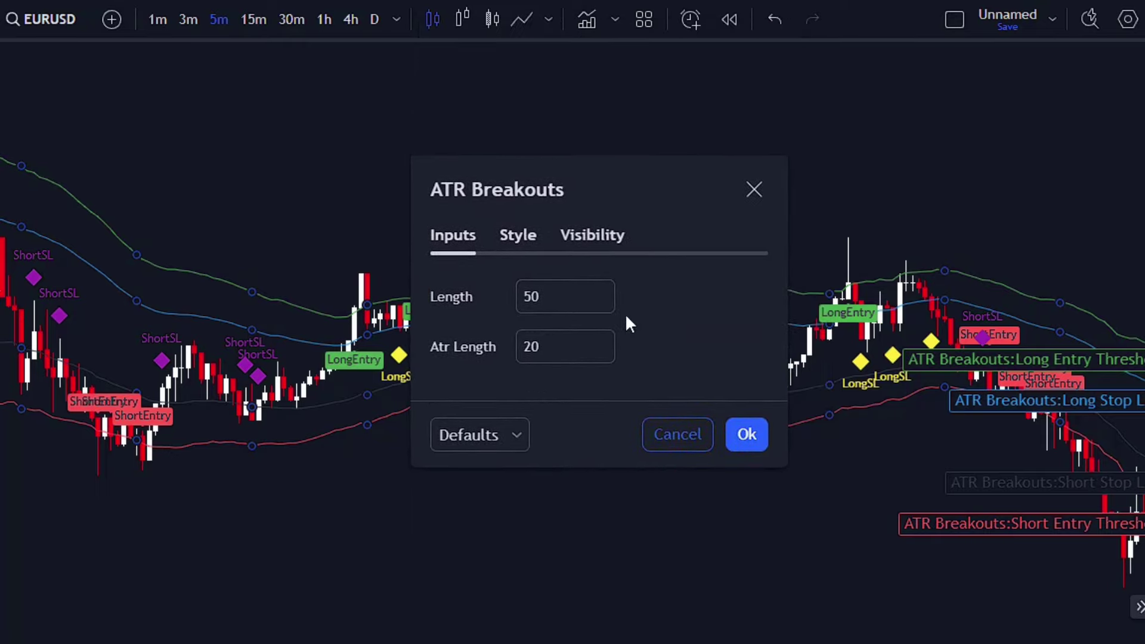
{"action": "left_click", "coordinate": [602, 303]}
{"action": "left_click", "coordinate": [602, 303]}
{"action": "left_click", "coordinate": [603, 304]}
{"action": "left_click", "coordinate": [602, 304]}
{"action": "left_click", "coordinate": [602, 303]}
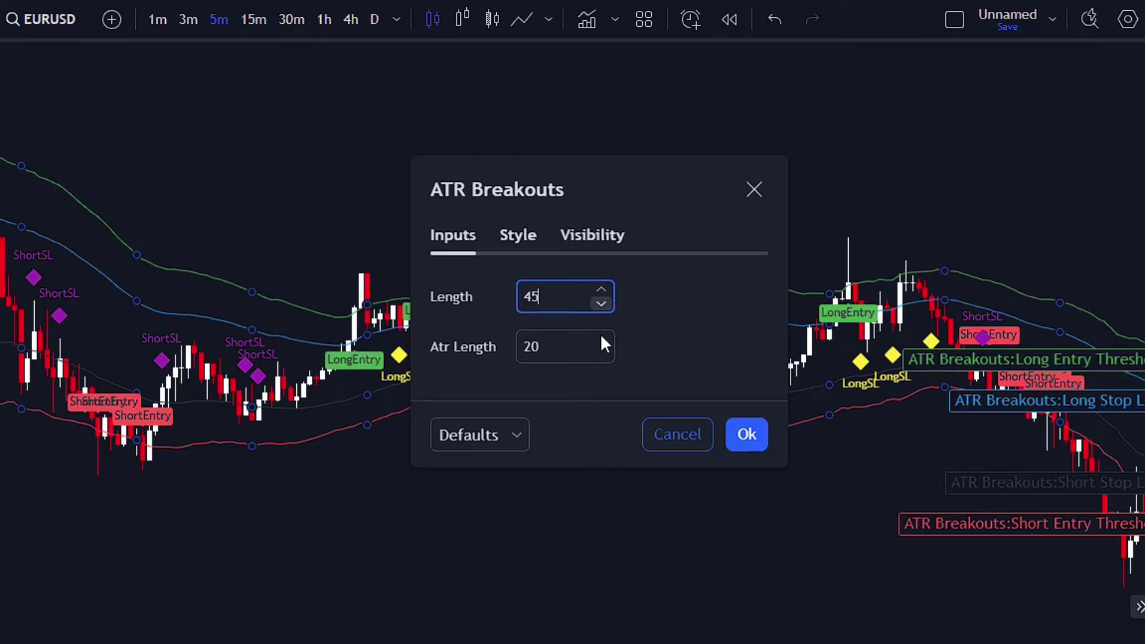
{"action": "left_click", "coordinate": [599, 335]}
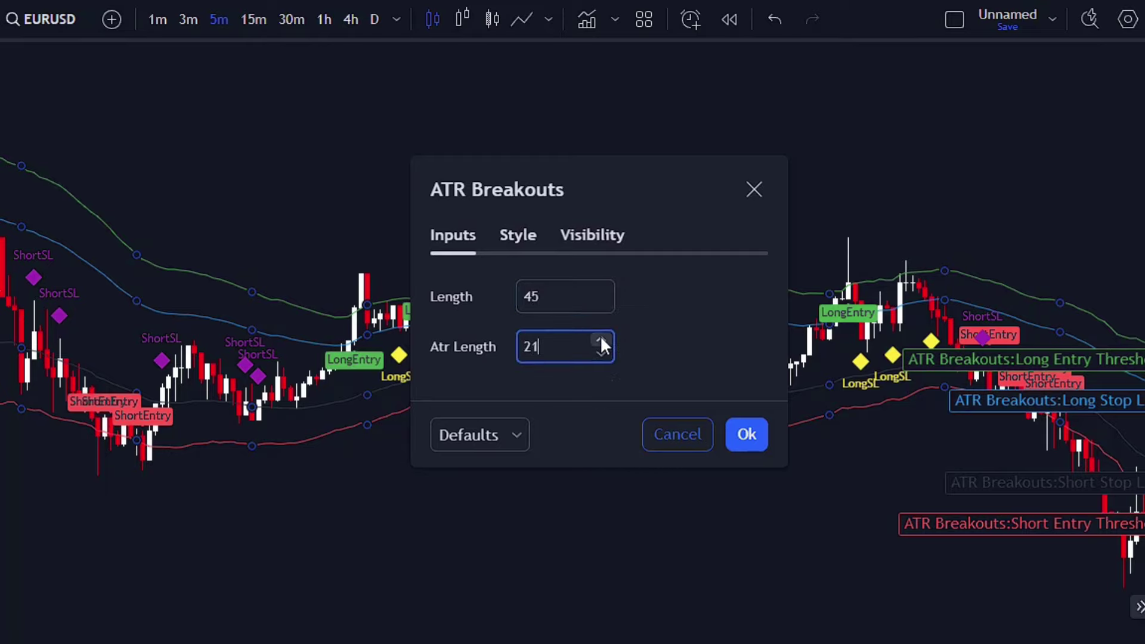
- Hide the long and short stop-loss lines and markers, plus the price-scale labels
{"action": "left_click", "coordinate": [531, 239]}
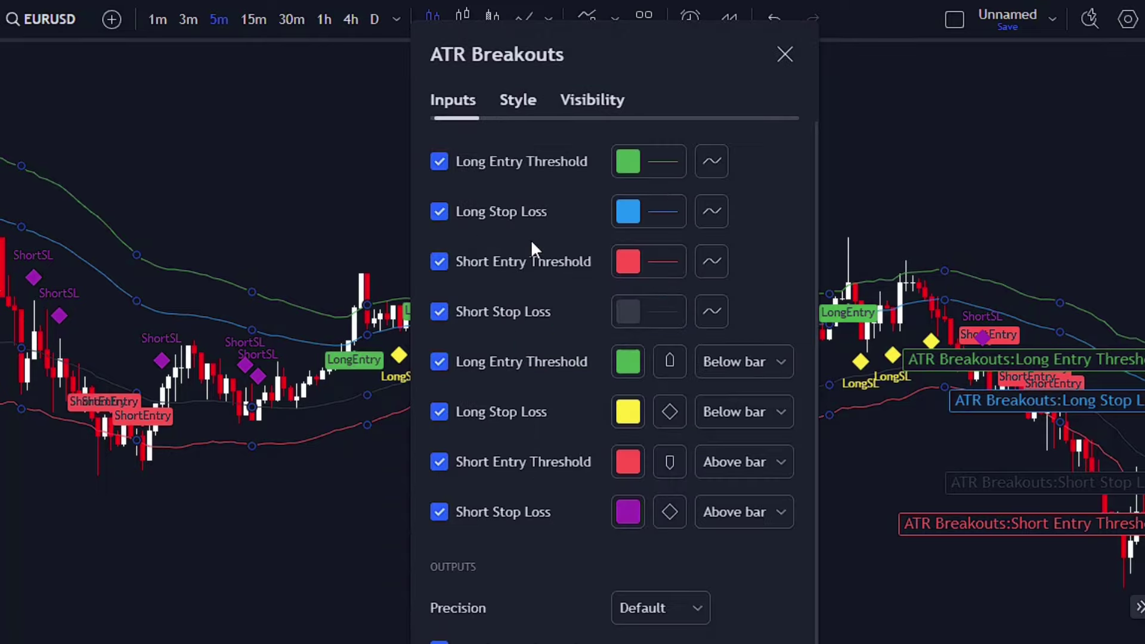
{"action": "left_click", "coordinate": [440, 212]}
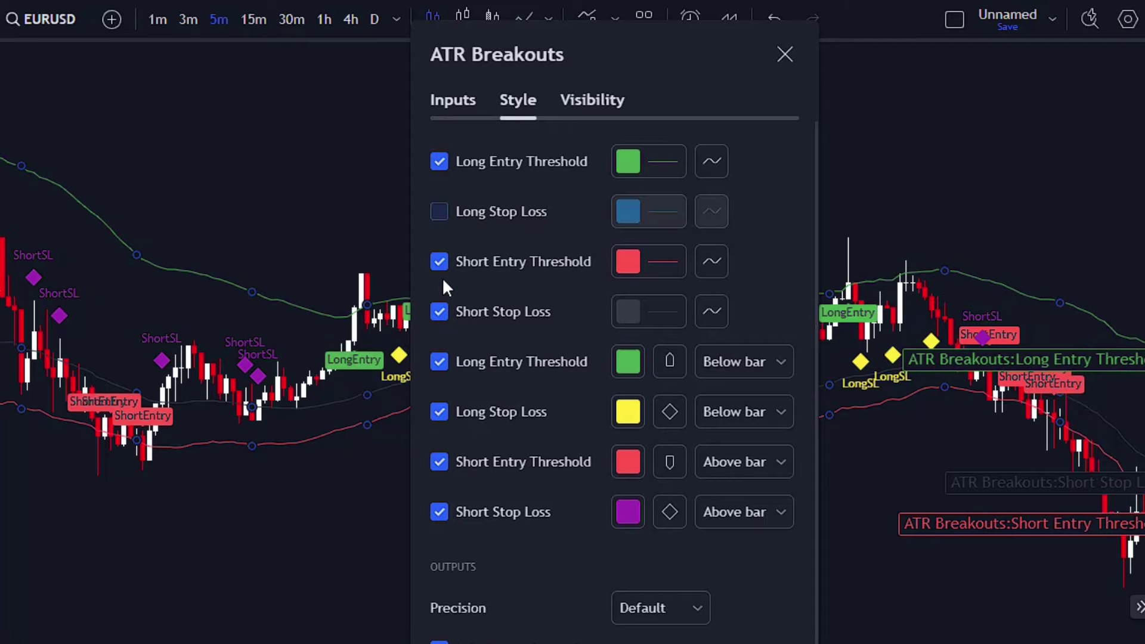
{"action": "left_click", "coordinate": [440, 312]}
{"action": "scroll", "coordinate": [484, 342], "scroll_direction": "down", "scroll_amount": 1}
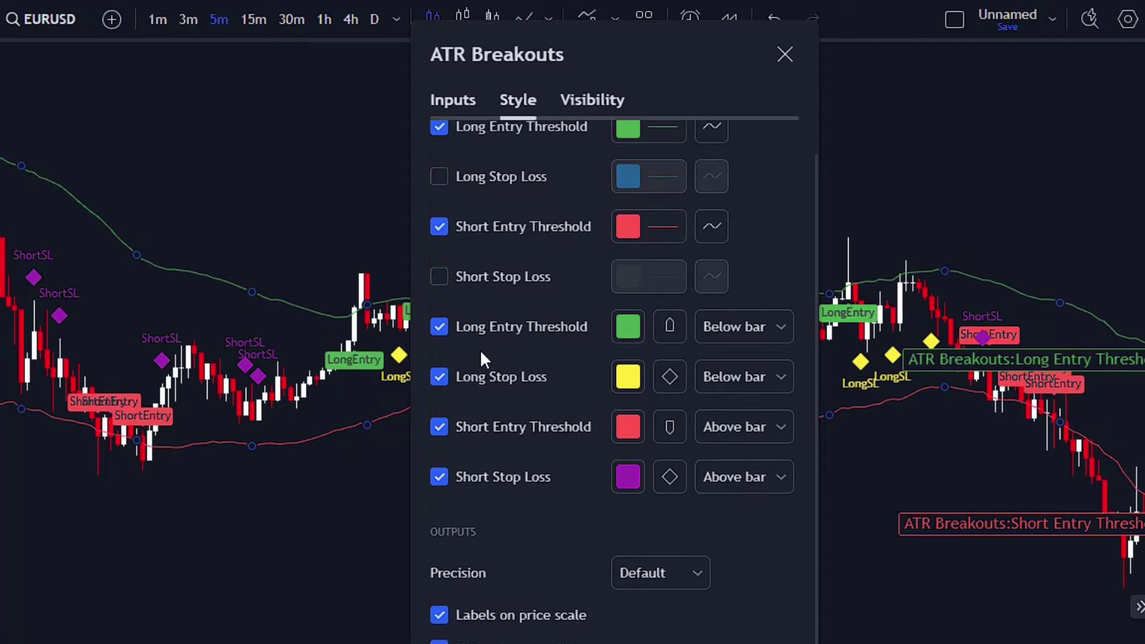
{"action": "left_click", "coordinate": [440, 377]}
{"action": "left_click", "coordinate": [441, 476]}
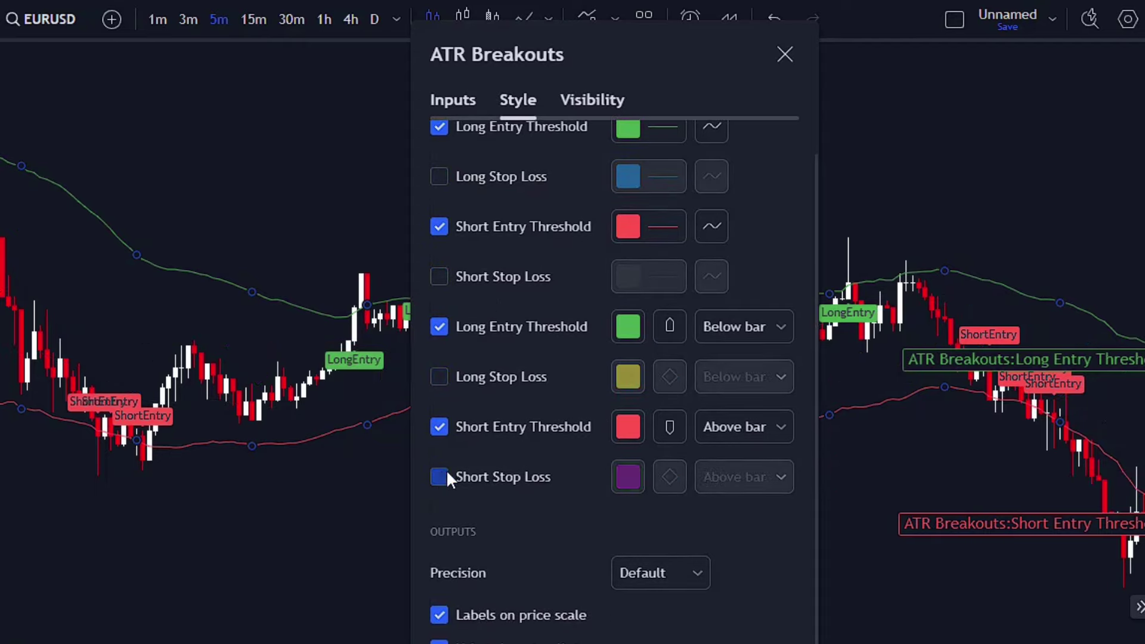
{"action": "left_click", "coordinate": [440, 616]}
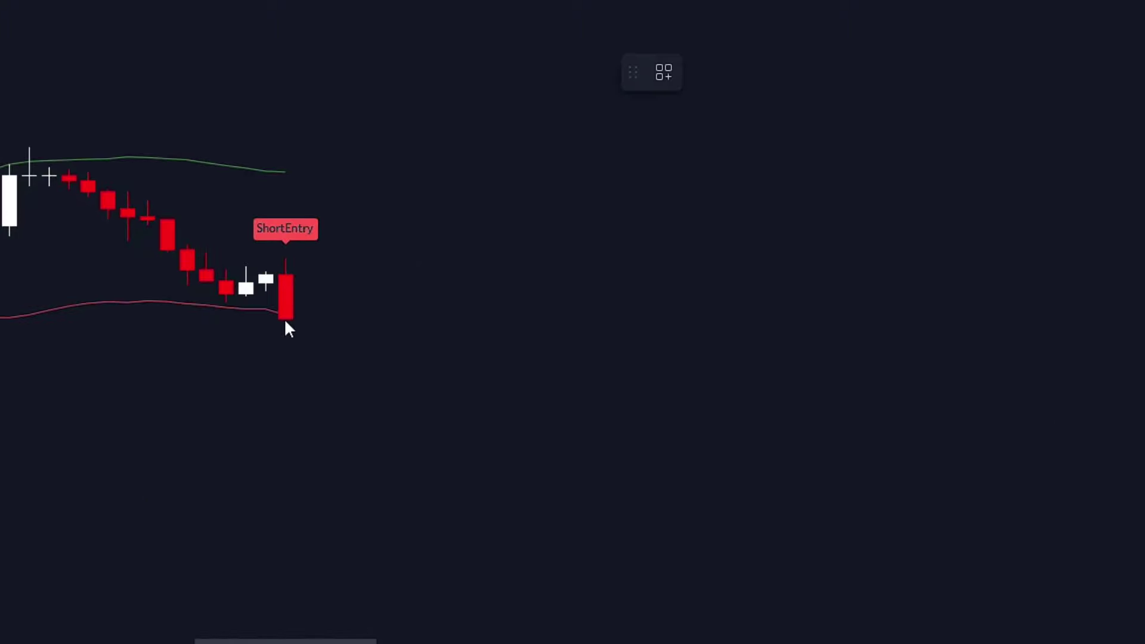
- Place a short position at the ShortEntry candle with about 1.51 risk/reward, widened rightward
{"action": "left_click", "coordinate": [284, 317]}
{"action": "left_click_drag", "start_coordinate": [287, 284], "coordinate": [312, 172]}
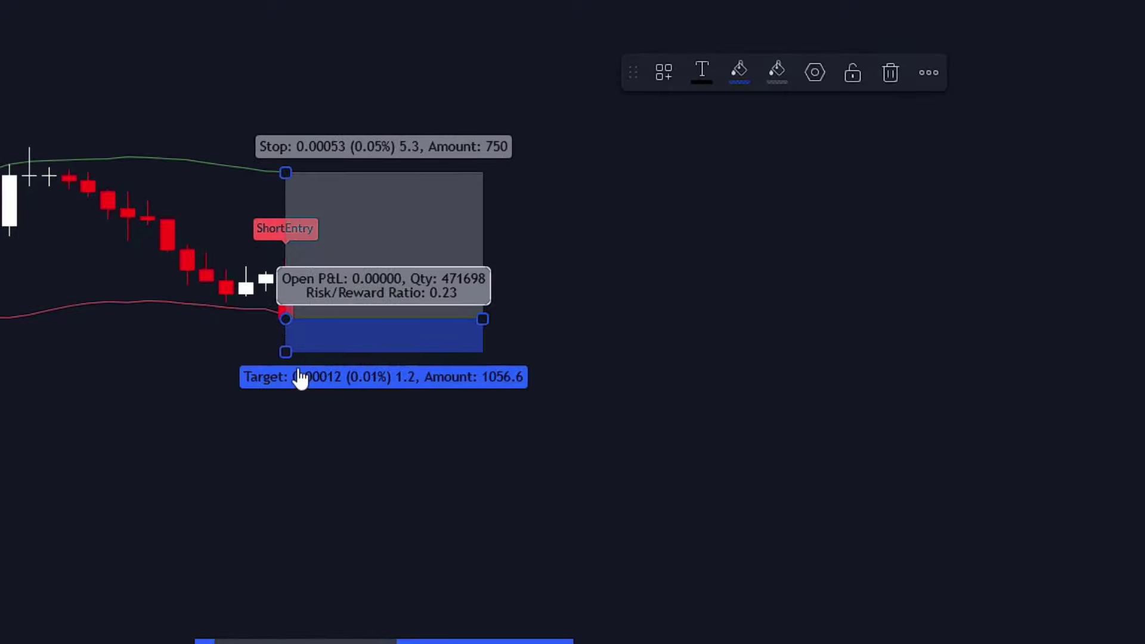
{"action": "left_click_drag", "start_coordinate": [285, 352], "coordinate": [358, 539]}
{"action": "left_click_drag", "start_coordinate": [484, 319], "coordinate": [1017, 357]}
{"action": "left_click", "coordinate": [1058, 399]}
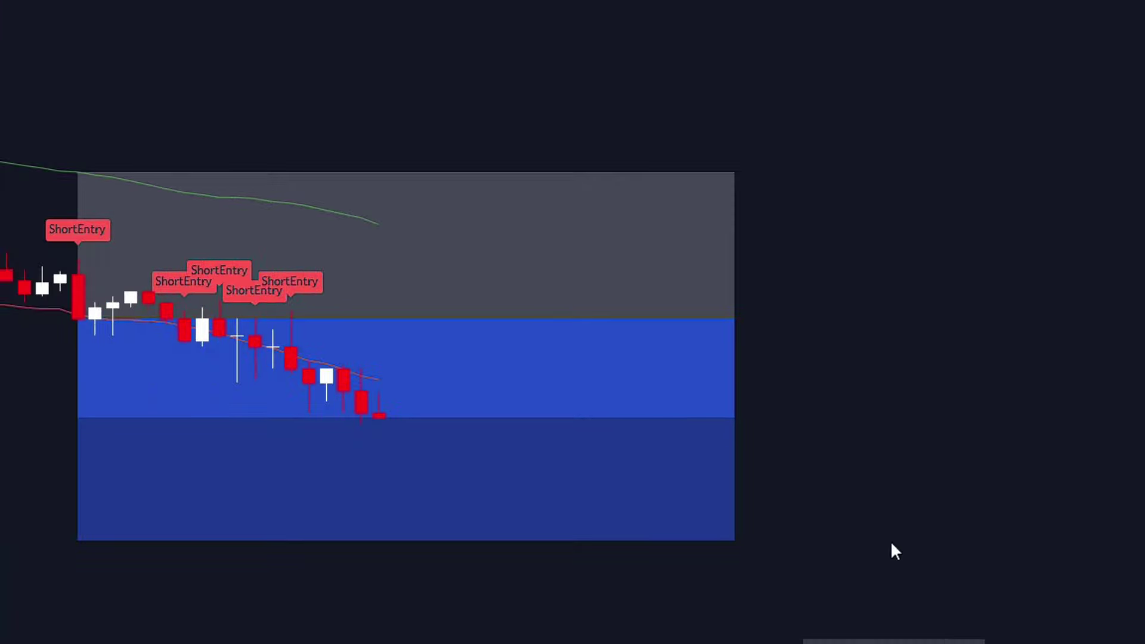
{"action": "scroll", "coordinate": [892, 543], "scroll_direction": "down", "scroll_amount": 2}
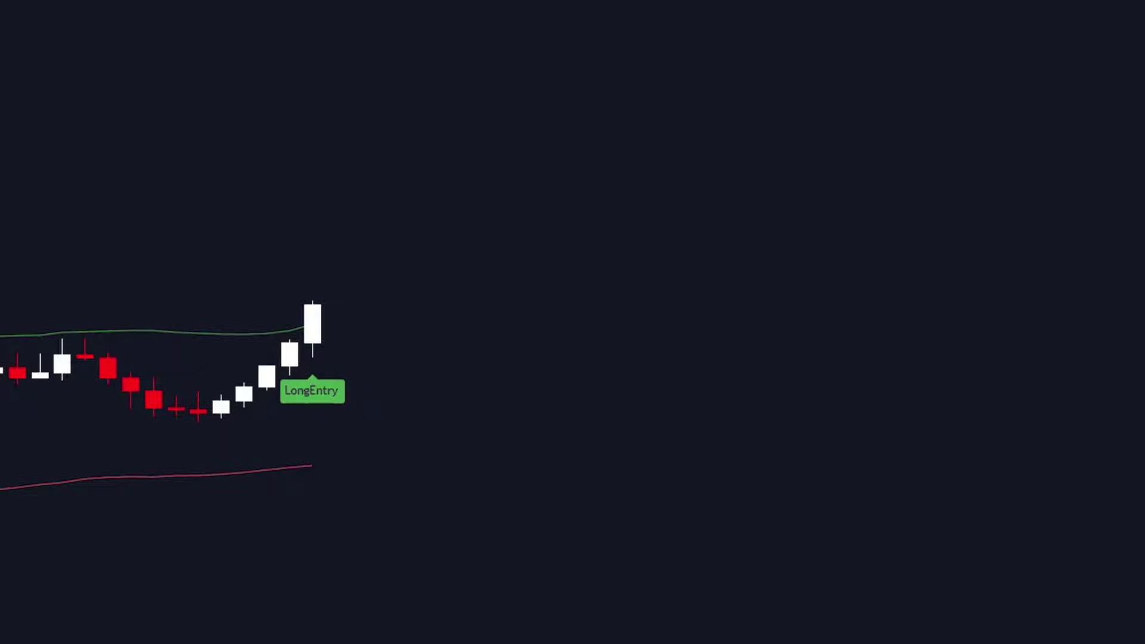
- Place a long position at LongEntry: stop 0.00127, target 0.00190, R/R 1.5, box ending at the target hit
{"action": "left_click", "coordinate": [314, 306]}
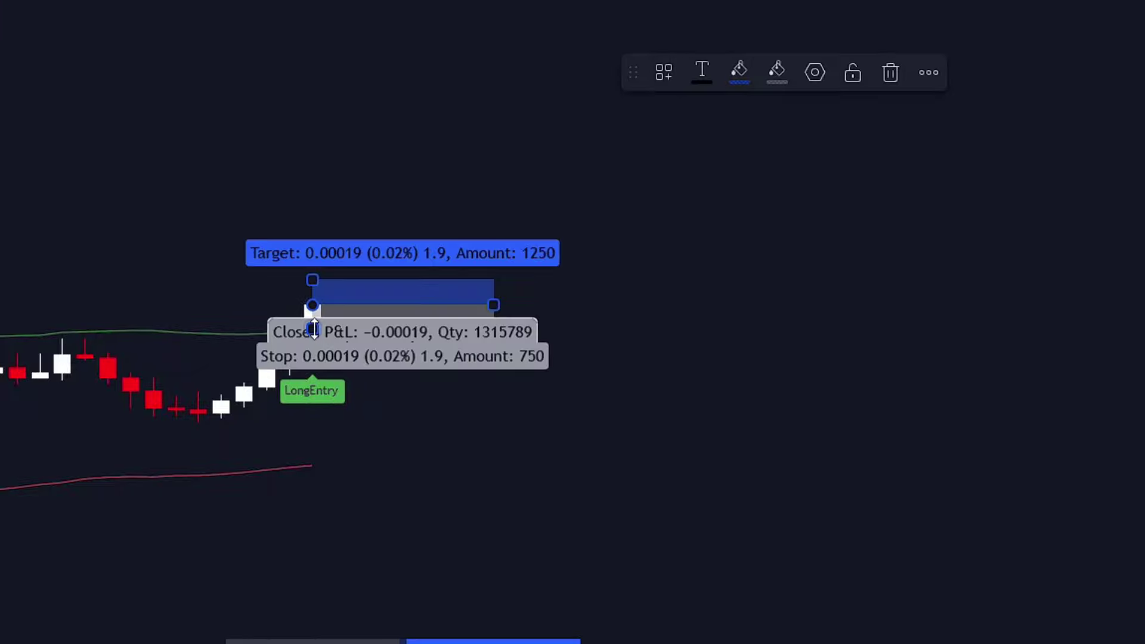
{"action": "left_click_drag", "start_coordinate": [312, 330], "coordinate": [332, 467]}
{"action": "left_click_drag", "start_coordinate": [312, 278], "coordinate": [364, 62]}
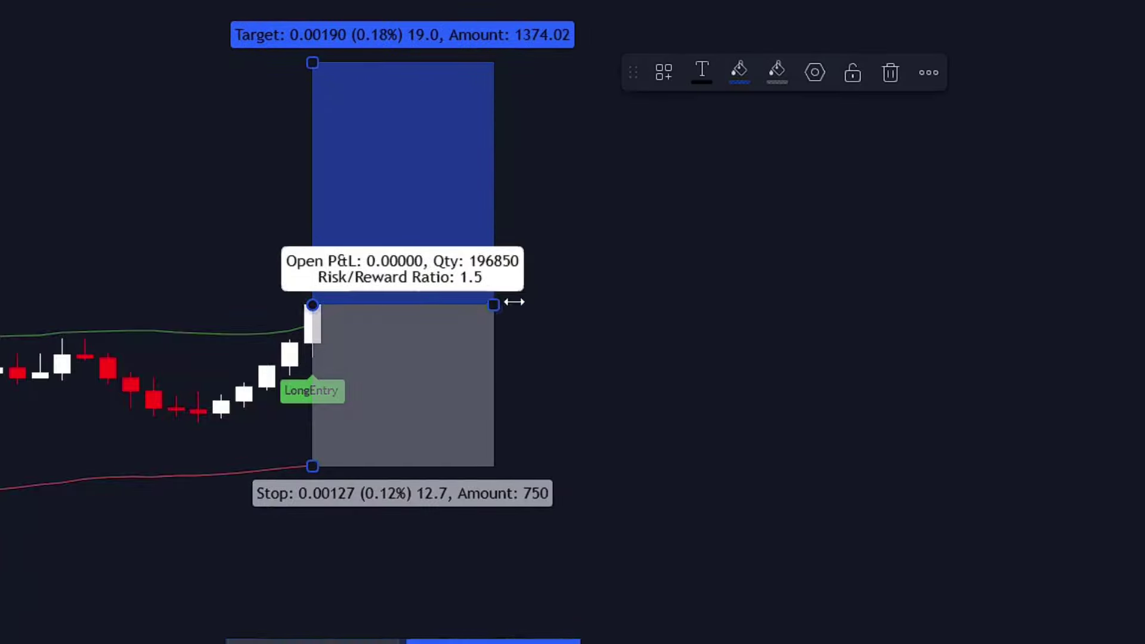
{"action": "left_click_drag", "start_coordinate": [494, 305], "coordinate": [1132, 301]}
{"action": "left_click", "coordinate": [925, 328]}
{"action": "key", "text": "Escape"}
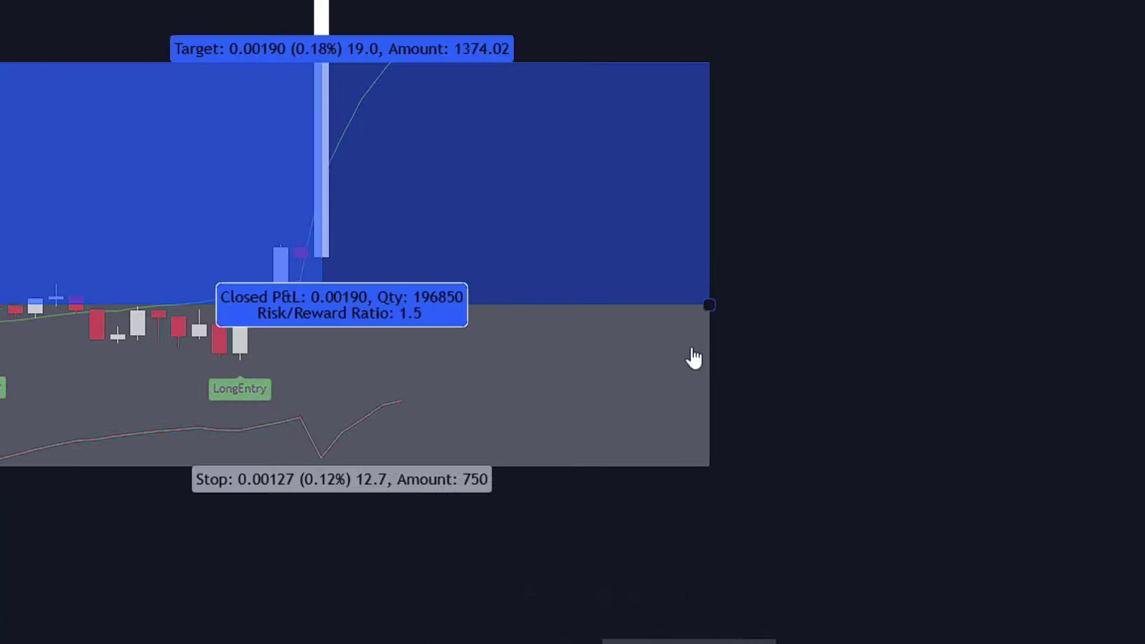
{"action": "left_click_drag", "start_coordinate": [710, 304], "coordinate": [322, 304]}
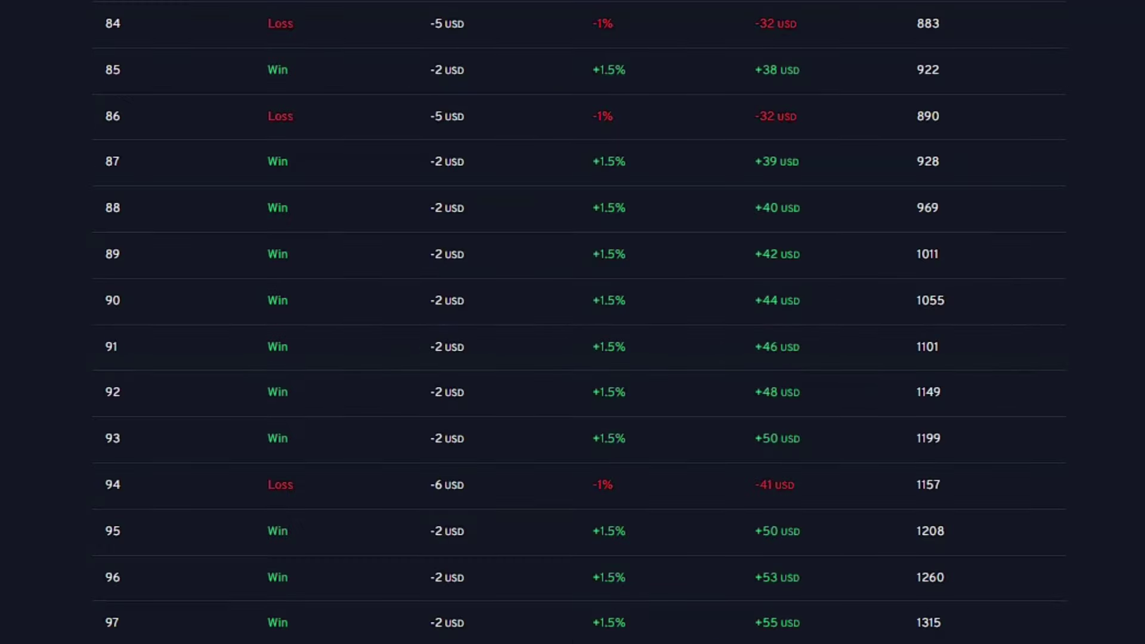
{"action": "scroll", "coordinate": [578, 322], "scroll_direction": "up", "scroll_amount": 15}
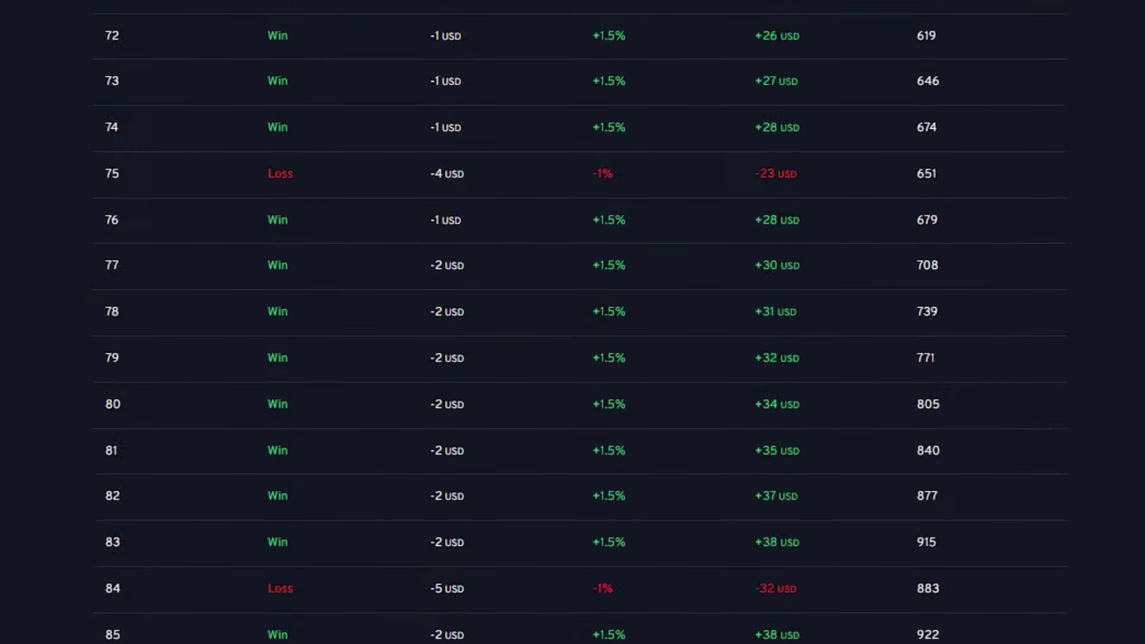
{"action": "scroll", "coordinate": [578, 322], "scroll_direction": "up", "scroll_amount": 20}
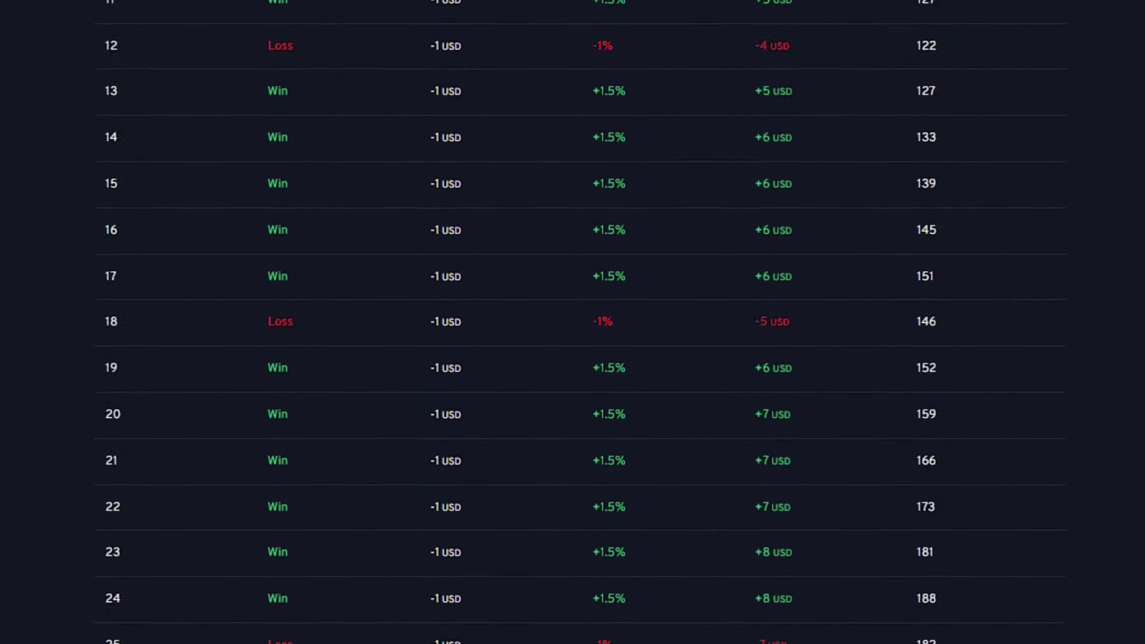
{"action": "scroll", "coordinate": [578, 322], "scroll_direction": "up", "scroll_amount": 8}
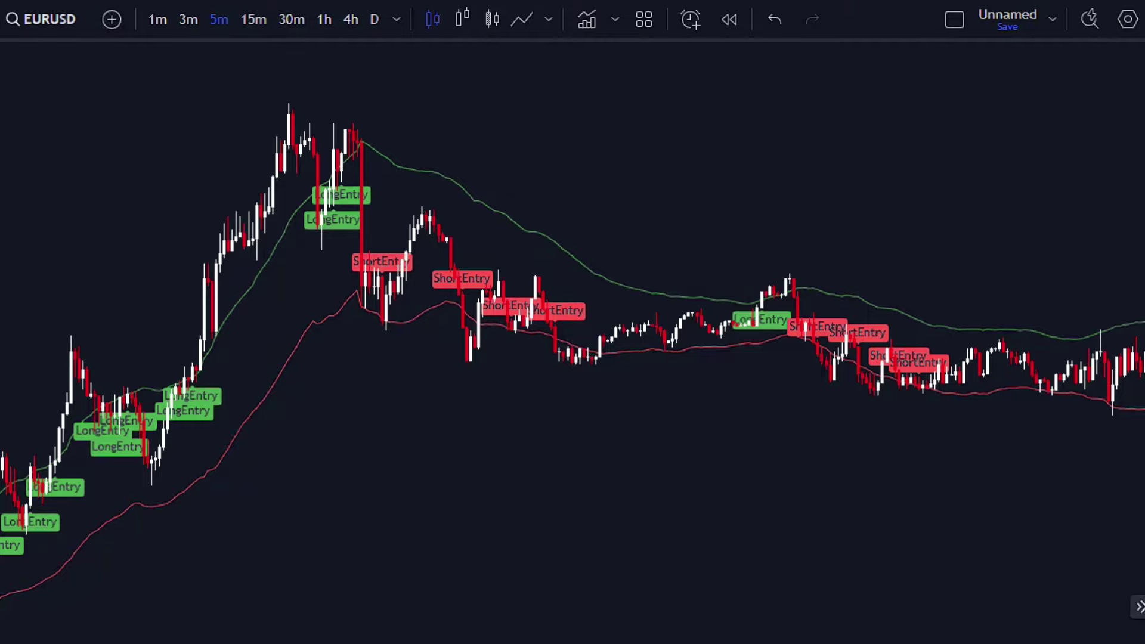
- Search 'rsi TRENDSPO' and add RSI Trendspotter as a pane below the EURUSD chart
{"action": "left_click", "coordinate": [586, 35]}
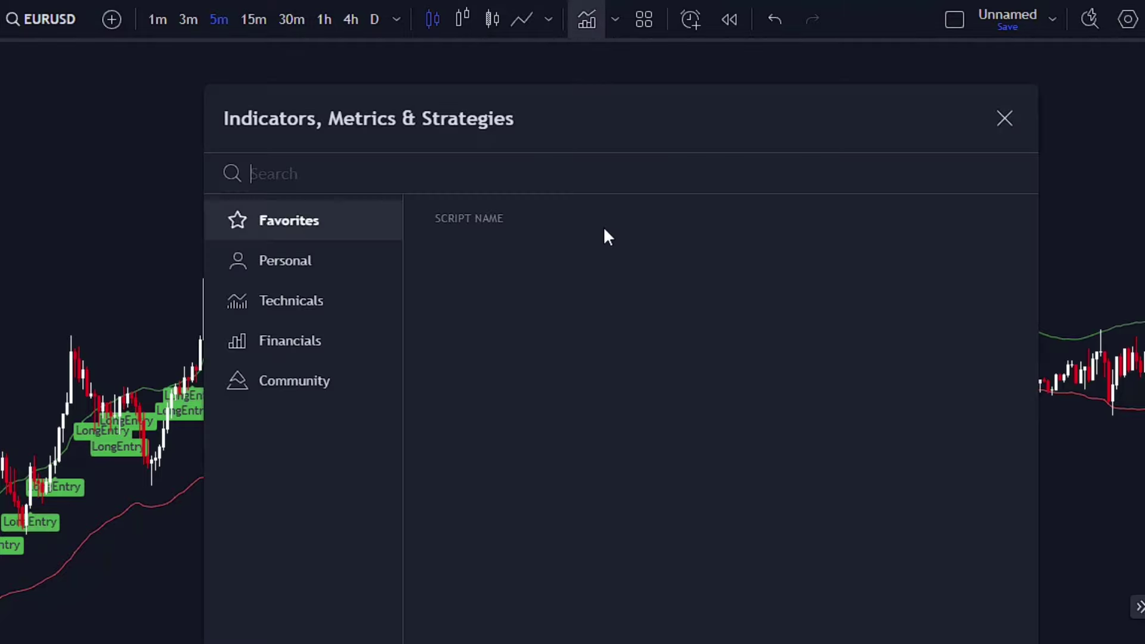
{"action": "type", "text": "r"}
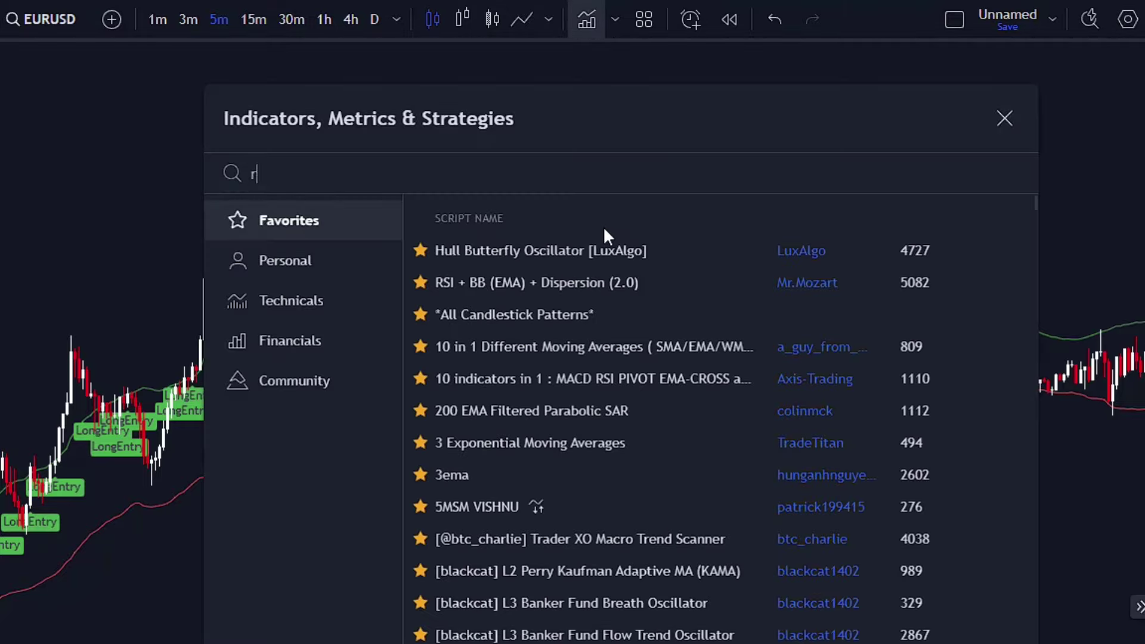
{"action": "type", "text": "si TREN"}
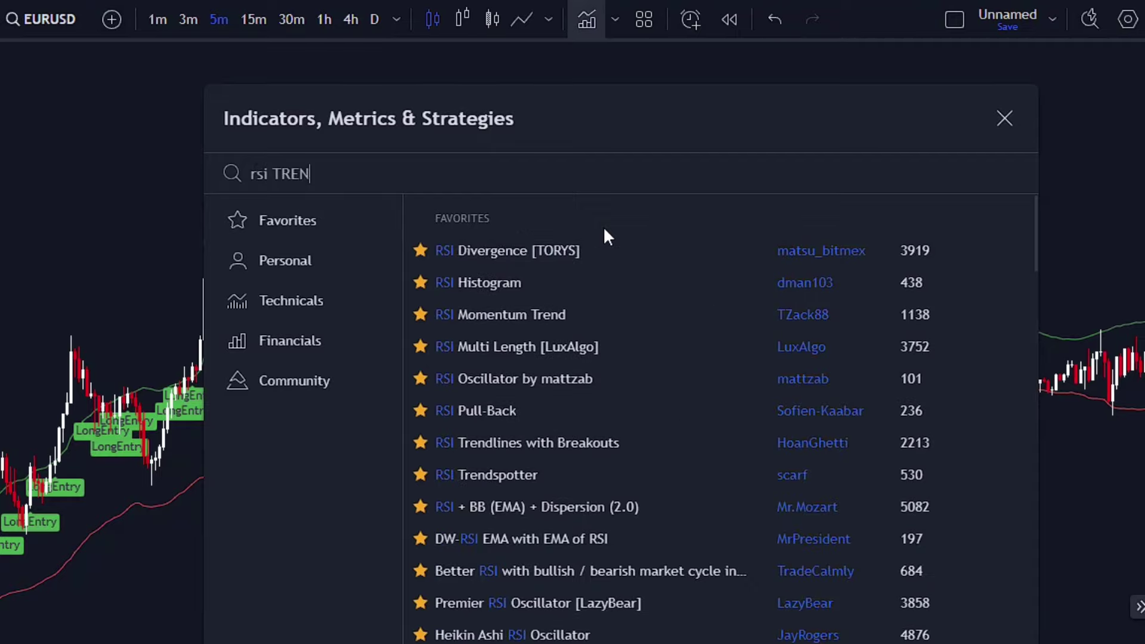
{"action": "type", "text": "DSP"}
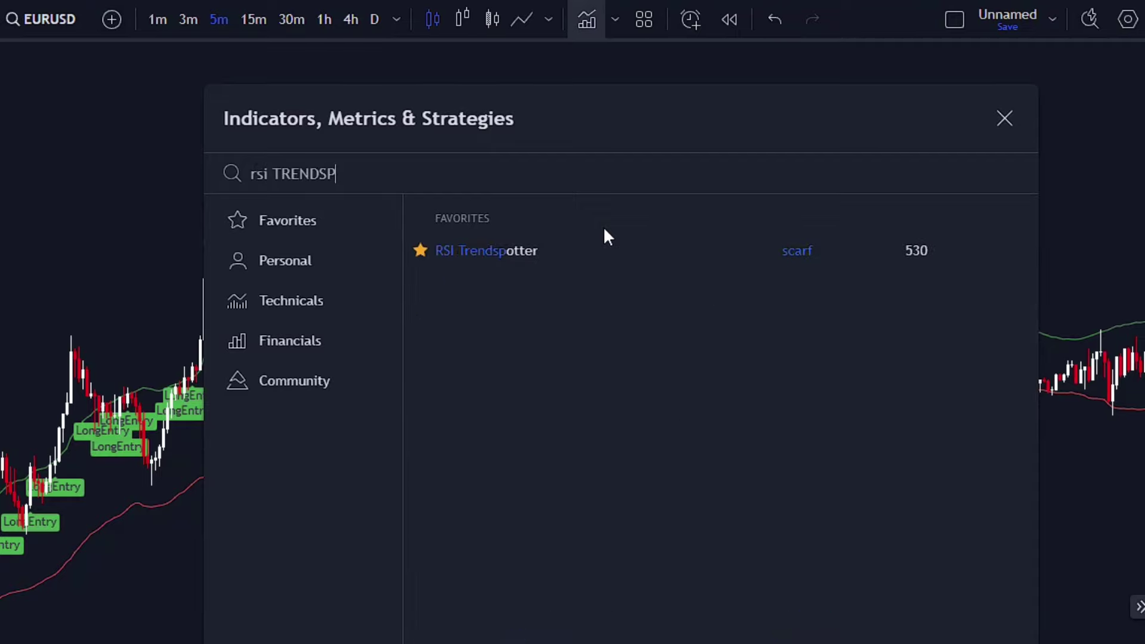
{"action": "type", "text": "O"}
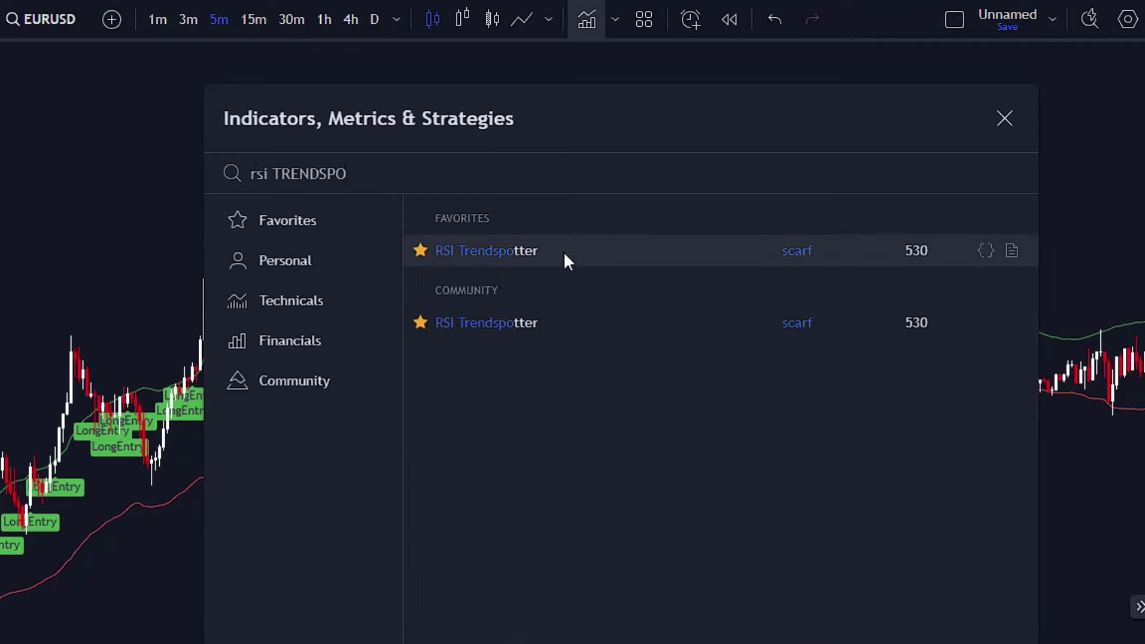
{"action": "left_click", "coordinate": [603, 245]}
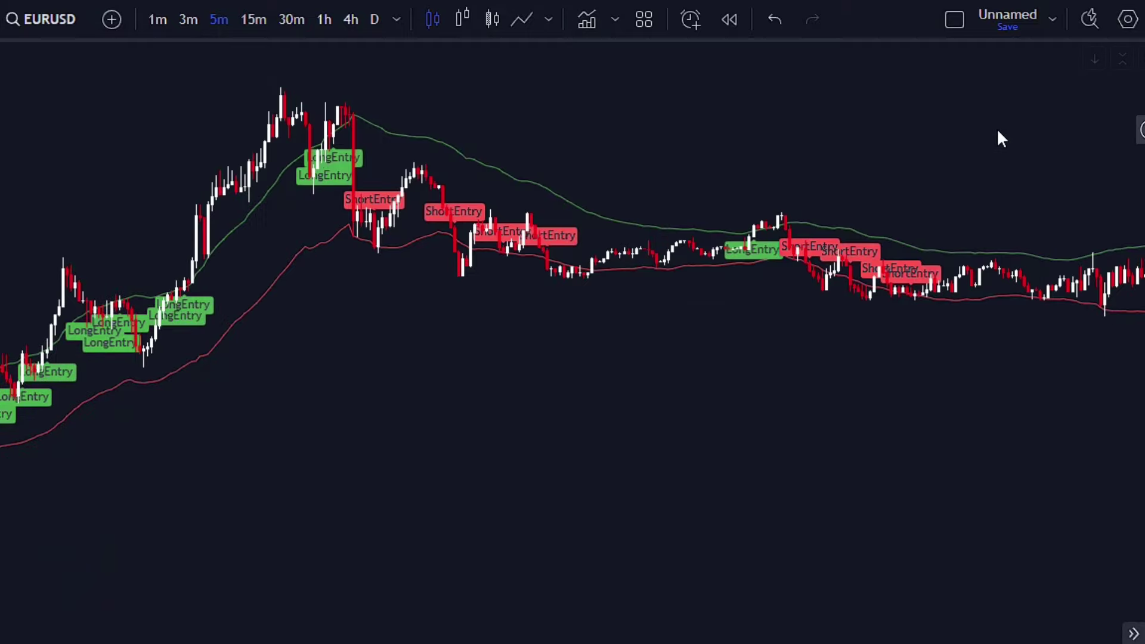
{"action": "left_click", "coordinate": [996, 128]}
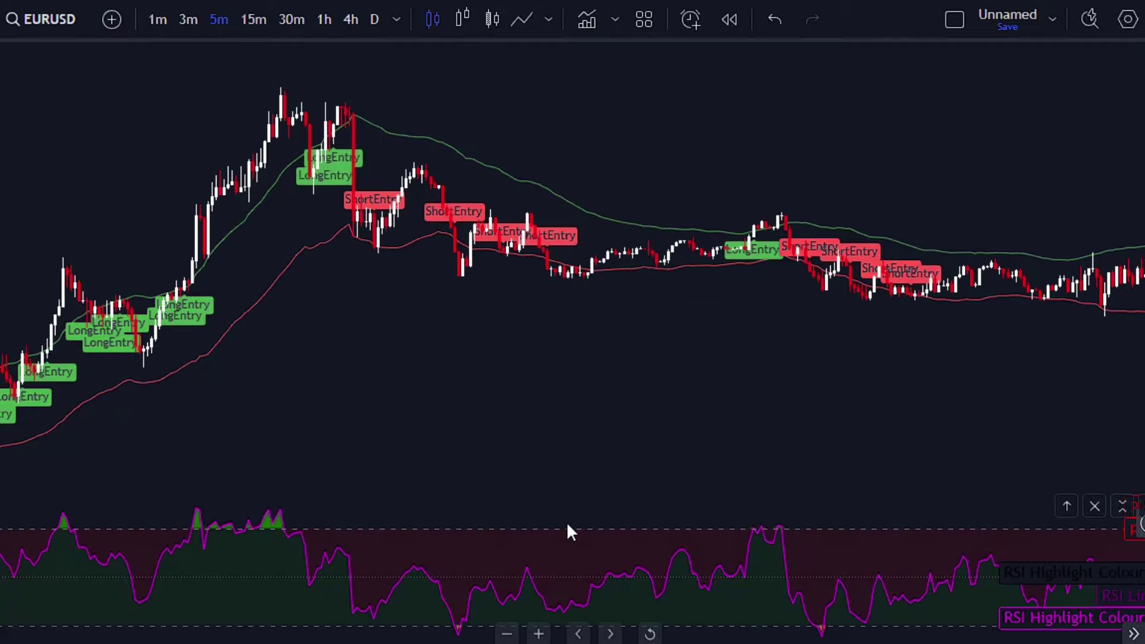
- Make the RSI Trendspotter line yellow, leaving its Length at 14
{"action": "double_click", "coordinate": [592, 580]}
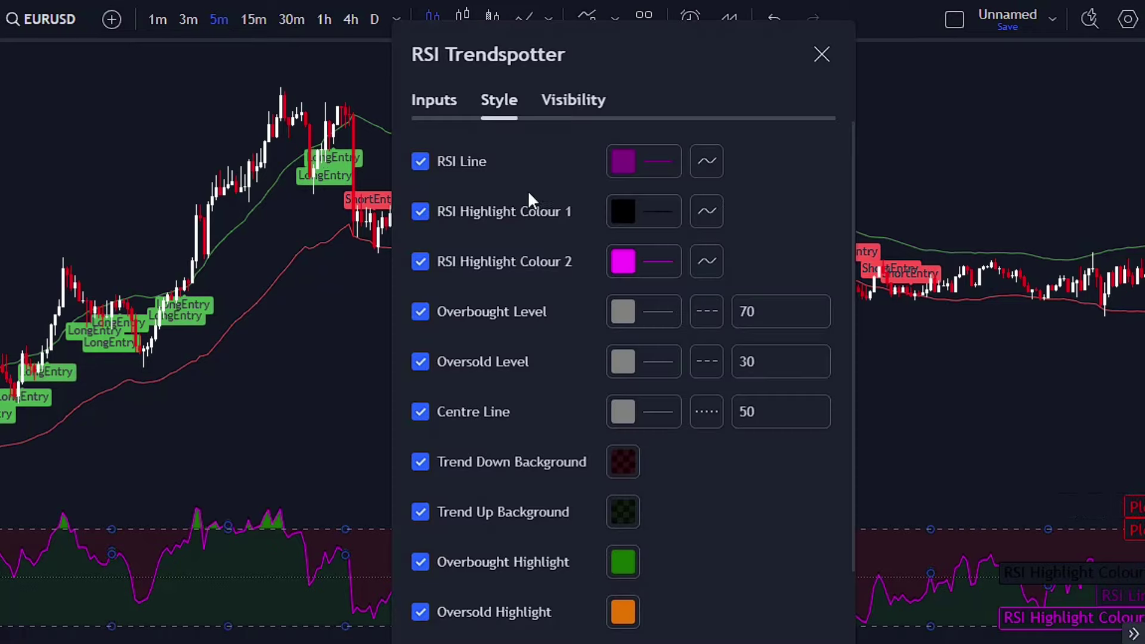
{"action": "left_click", "coordinate": [447, 108]}
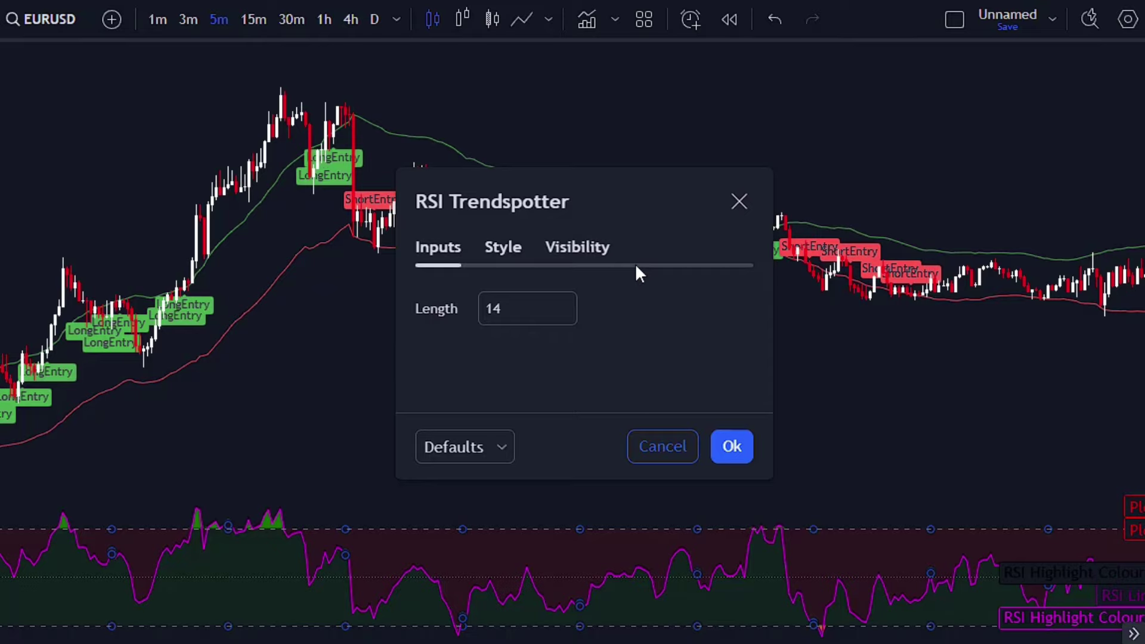
{"action": "left_click", "coordinate": [419, 313]}
{"action": "left_click", "coordinate": [501, 247]}
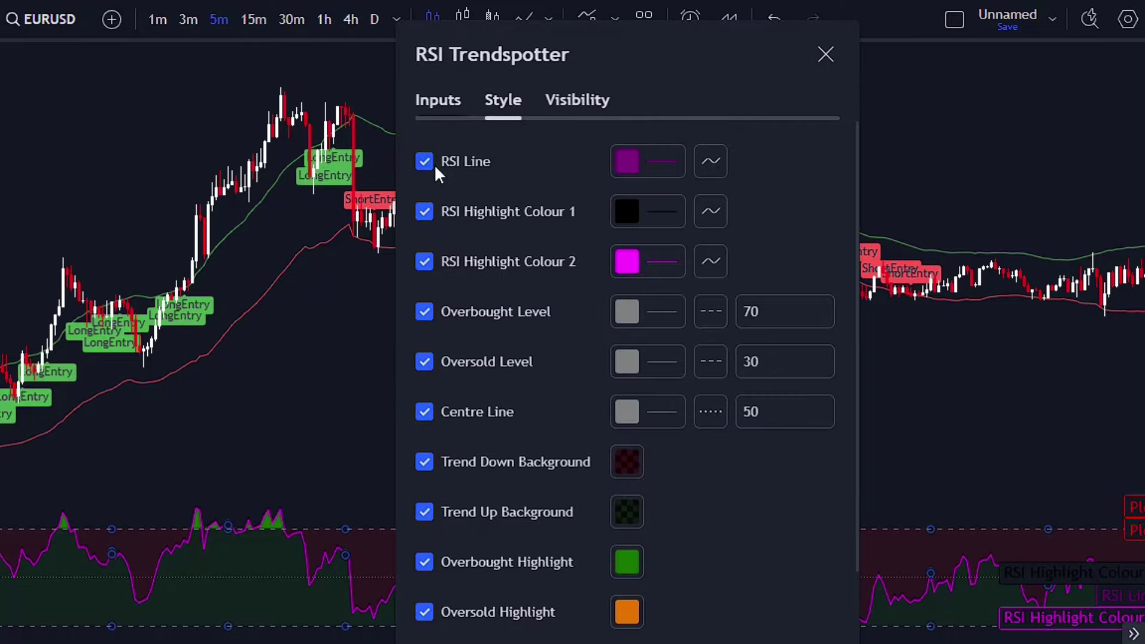
{"action": "left_click", "coordinate": [662, 160]}
{"action": "left_click", "coordinate": [676, 225]}
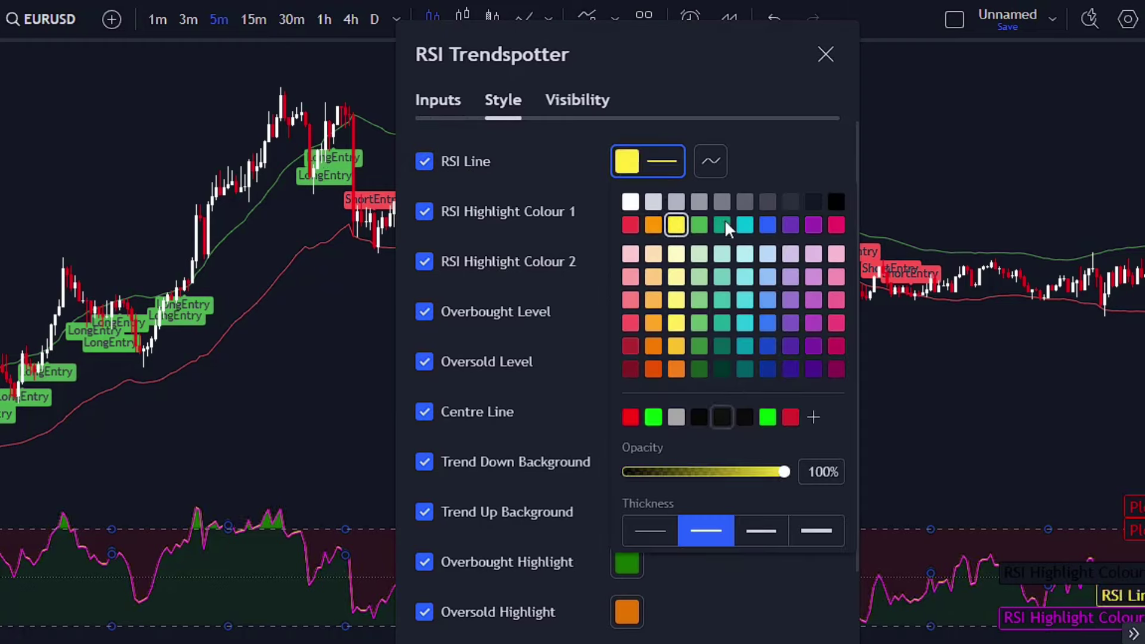
{"action": "left_click", "coordinate": [612, 195]}
- Turn off both highlight colours, make the centre line solid white, and hide price-scale labels
{"action": "left_click", "coordinate": [423, 213]}
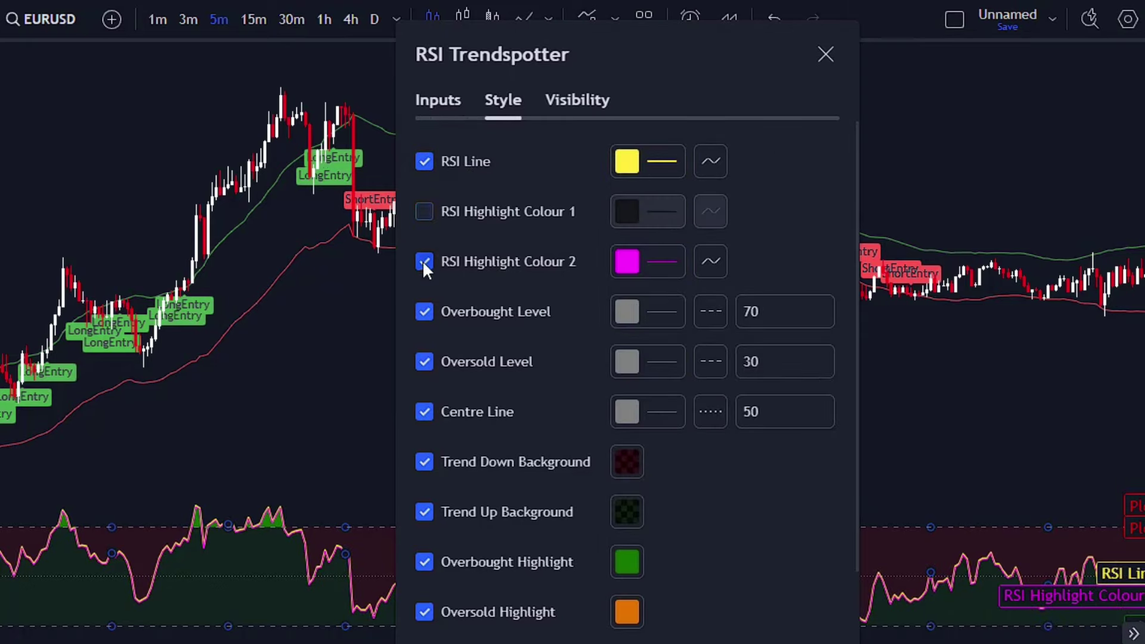
{"action": "left_click", "coordinate": [422, 260]}
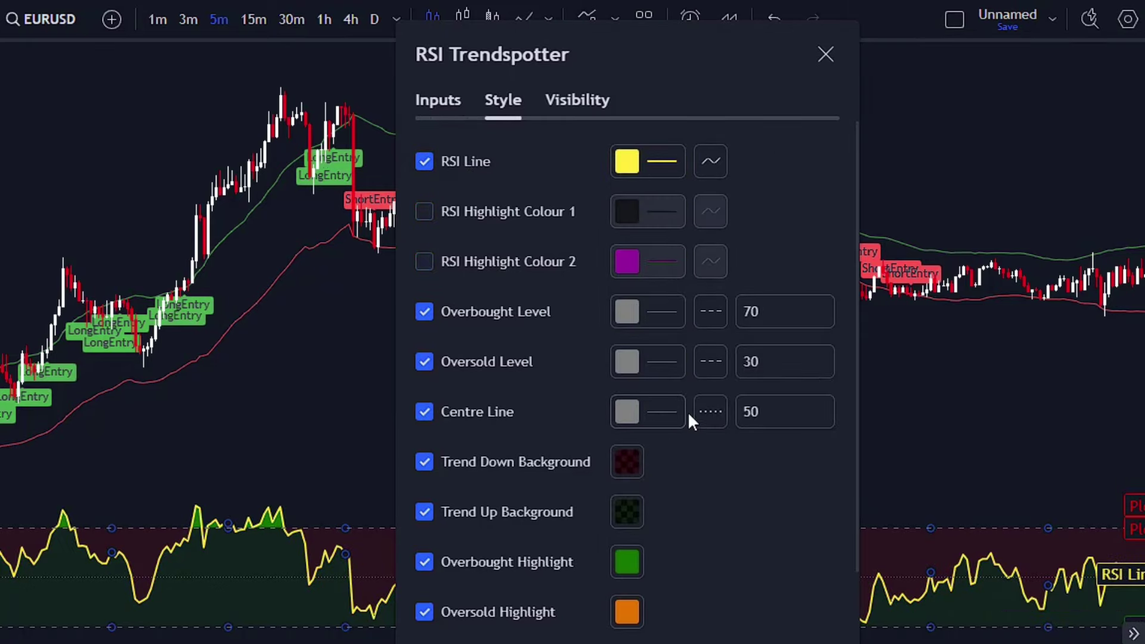
{"action": "left_click", "coordinate": [710, 411]}
{"action": "left_click", "coordinate": [726, 444]}
{"action": "left_click", "coordinate": [650, 413]}
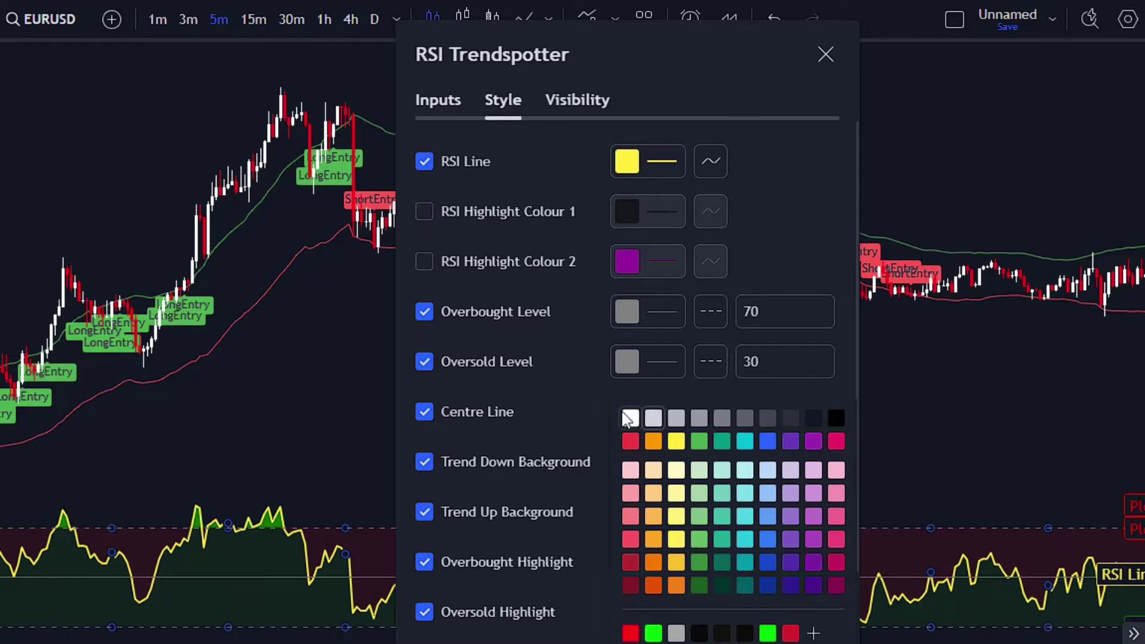
{"action": "left_click", "coordinate": [631, 418]}
{"action": "left_click", "coordinate": [781, 266]}
{"action": "scroll", "coordinate": [710, 405], "scroll_direction": "down", "scroll_amount": 1}
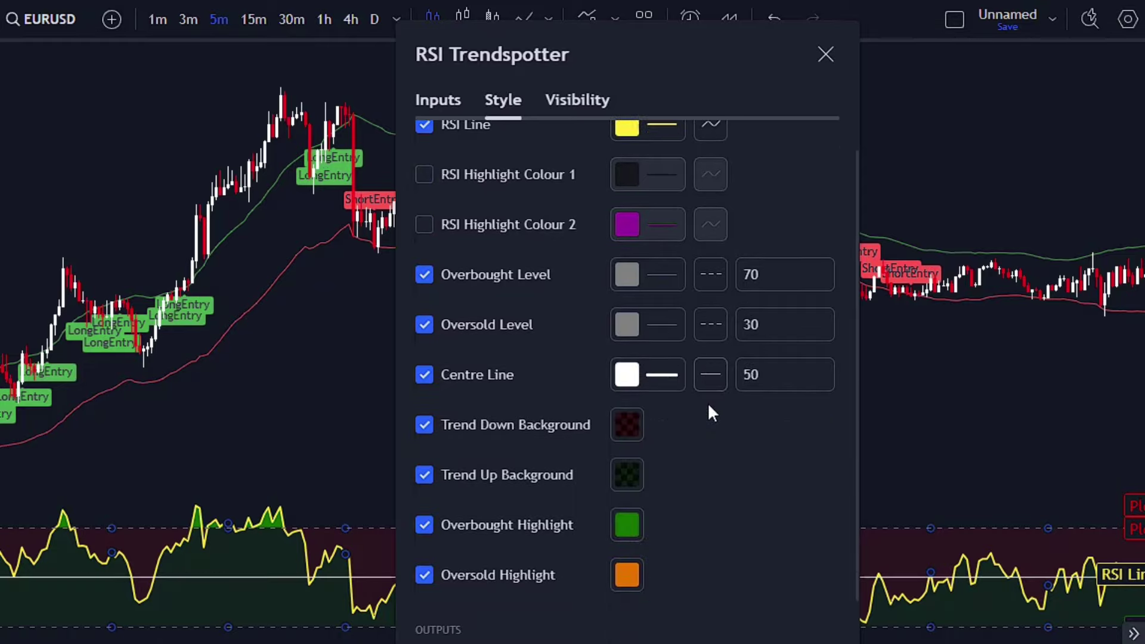
{"action": "scroll", "coordinate": [694, 414], "scroll_direction": "down", "scroll_amount": 3}
{"action": "left_click", "coordinate": [460, 611]}
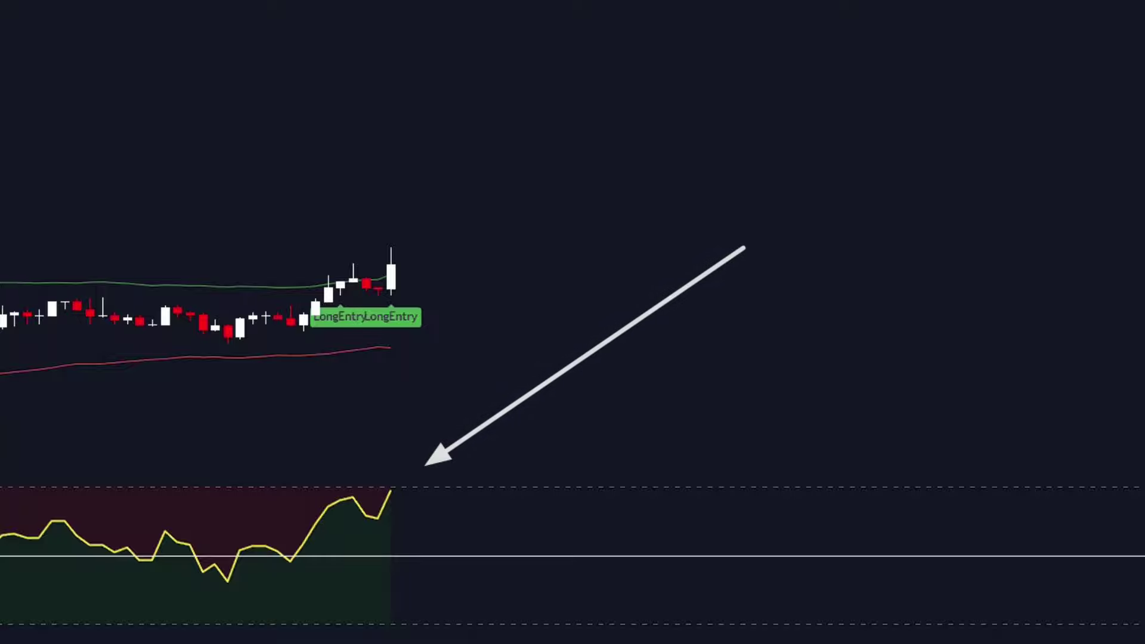
- Place a long position at the latest LongEntry, stop at the lower band, target at 1.5 R/R, then narrow the box
{"action": "left_click", "coordinate": [393, 269]}
{"action": "mouse_move", "coordinate": [436, 284]}
{"action": "left_mouse_down"}
{"action": "mouse_move", "coordinate": [439, 362]}
{"action": "mouse_move", "coordinate": [440, 352]}
{"action": "left_mouse_up"}
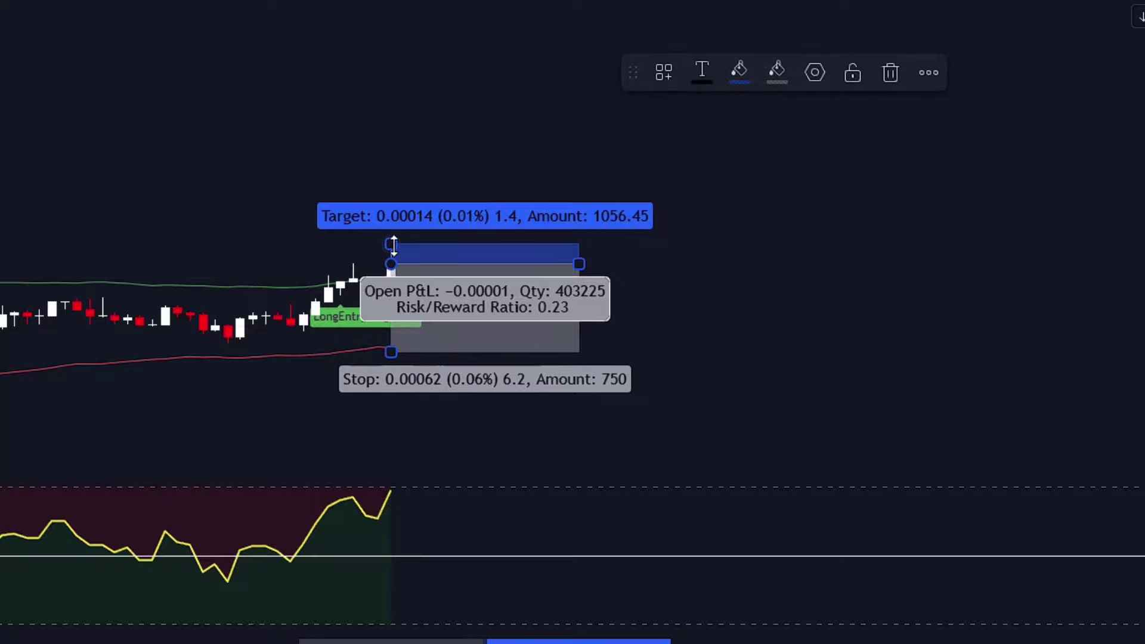
{"action": "left_click_drag", "start_coordinate": [393, 244], "coordinate": [424, 131]}
{"action": "left_click_drag", "start_coordinate": [578, 263], "coordinate": [1062, 266]}
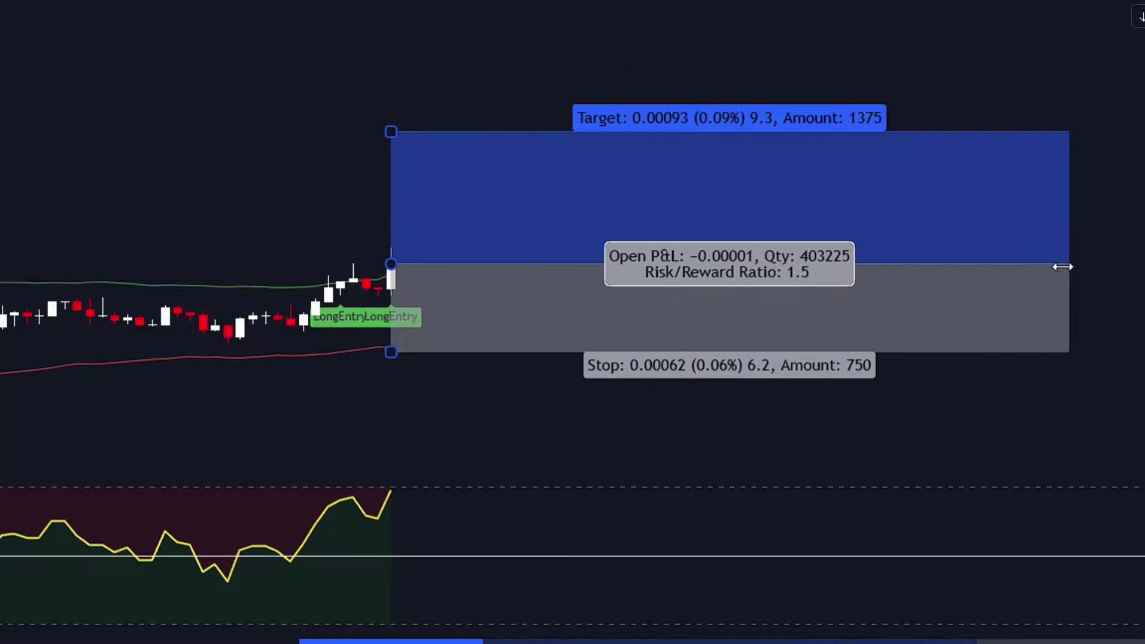
{"action": "left_click", "coordinate": [1104, 317]}
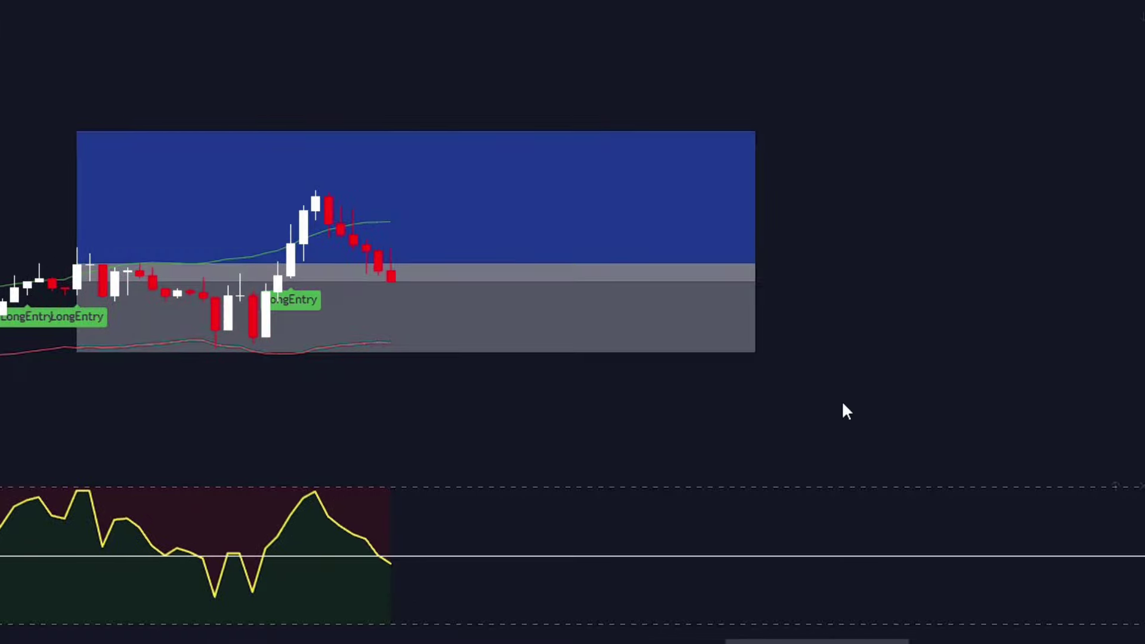
{"action": "scroll", "coordinate": [894, 387], "scroll_direction": "down", "scroll_amount": 1}
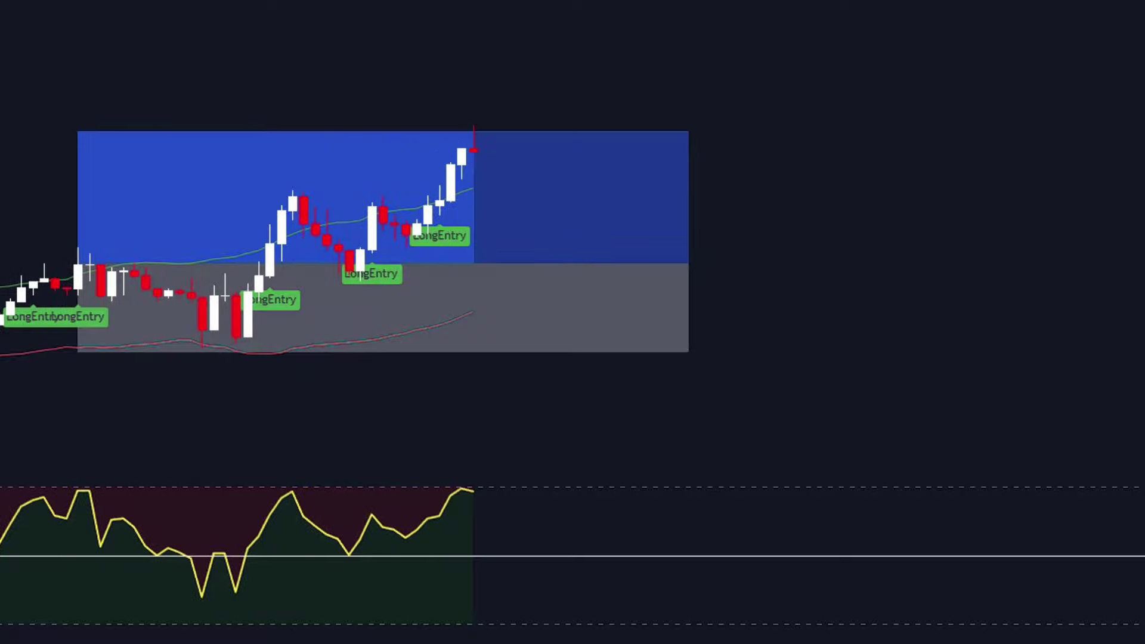
{"action": "left_click", "coordinate": [584, 258]}
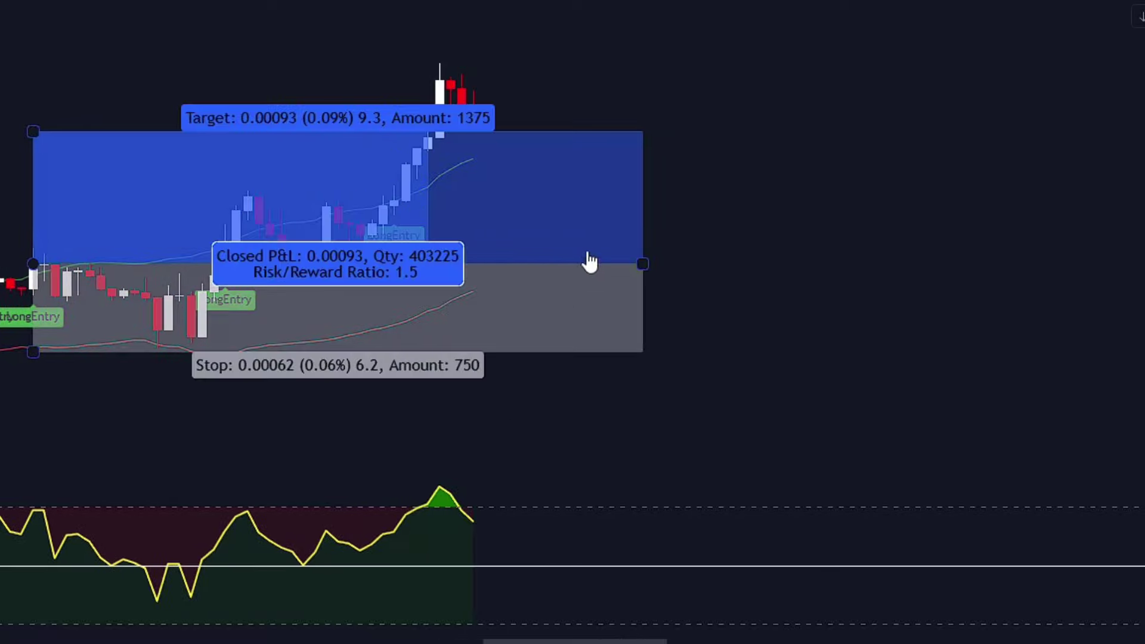
{"action": "left_click_drag", "start_coordinate": [622, 264], "coordinate": [427, 259]}
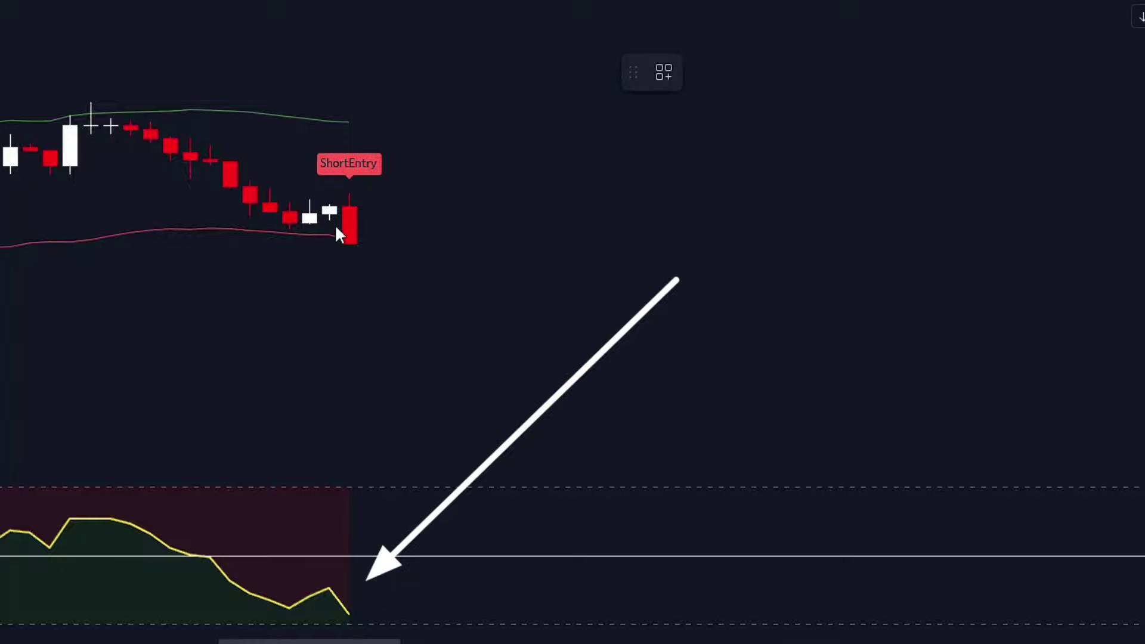
- Place a short position at ShortEntry: stop 0.00057 at the upper band, target 0.00086, R/R 1.51
{"action": "left_click", "coordinate": [349, 243]}
{"action": "left_click_drag", "start_coordinate": [350, 216], "coordinate": [391, 117]}
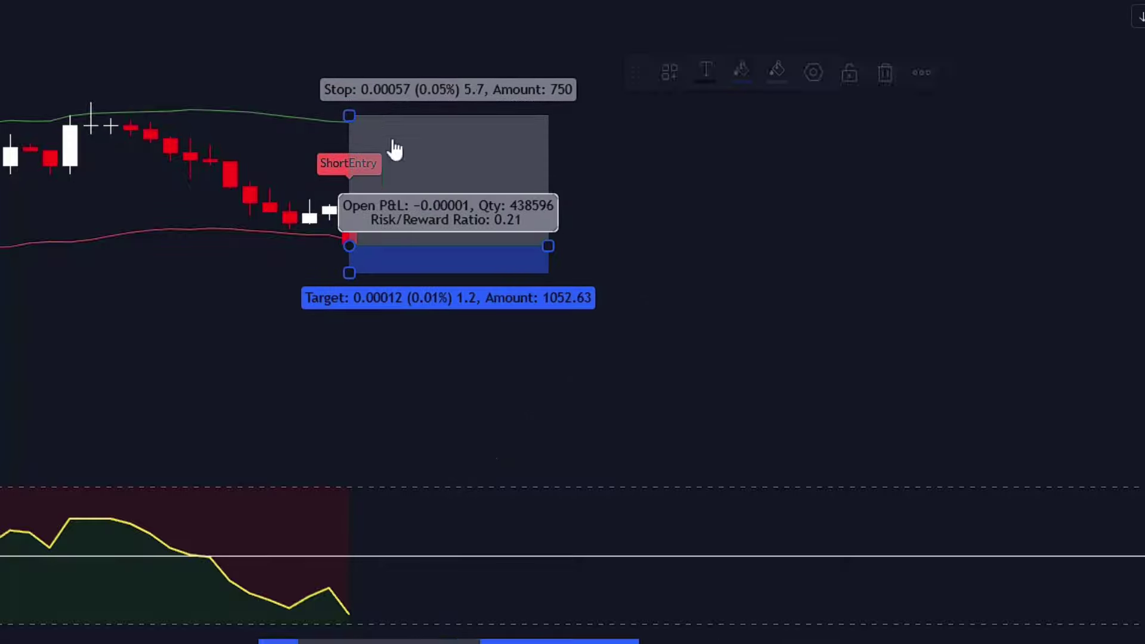
{"action": "left_click_drag", "start_coordinate": [350, 273], "coordinate": [396, 444]}
{"action": "left_click_drag", "start_coordinate": [549, 246], "coordinate": [1085, 274]}
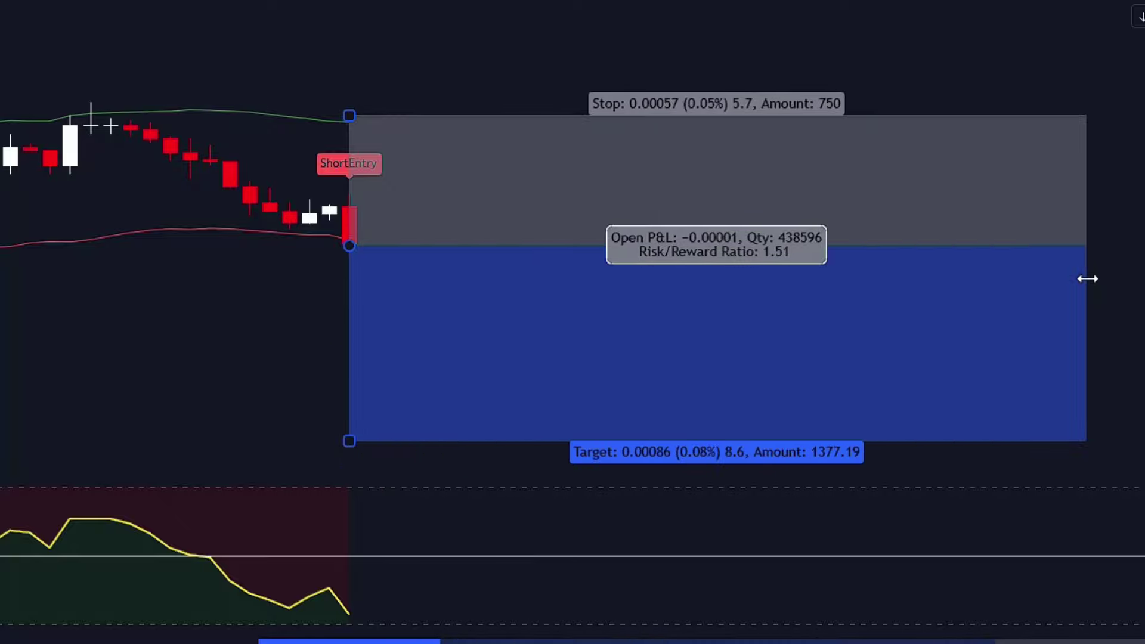
{"action": "left_click", "coordinate": [953, 506]}
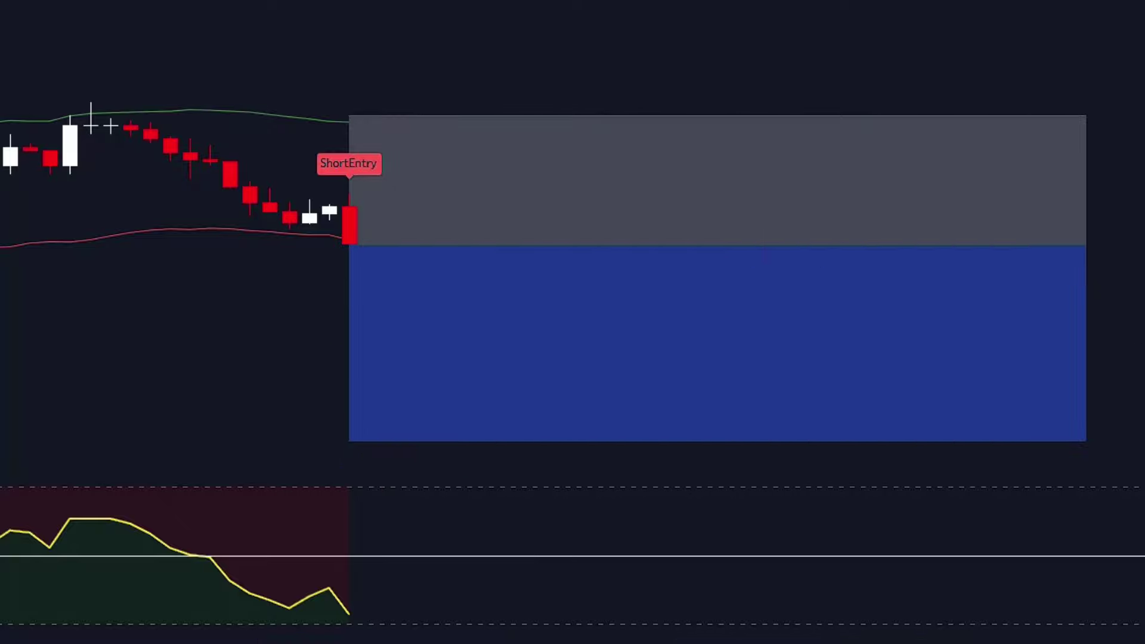